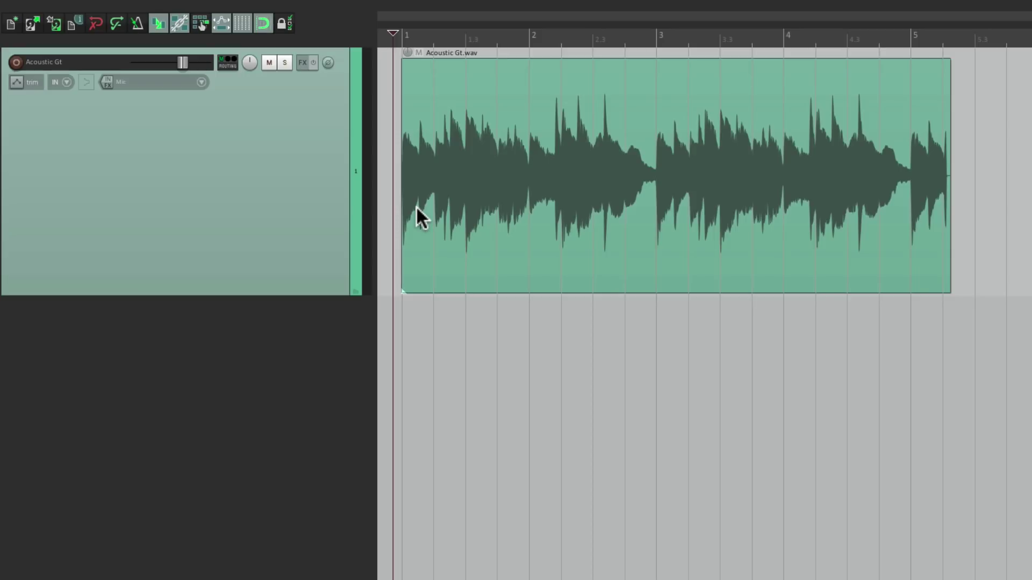
Audition the guitar, then duplicate the Acoustic Gt track
key(space)
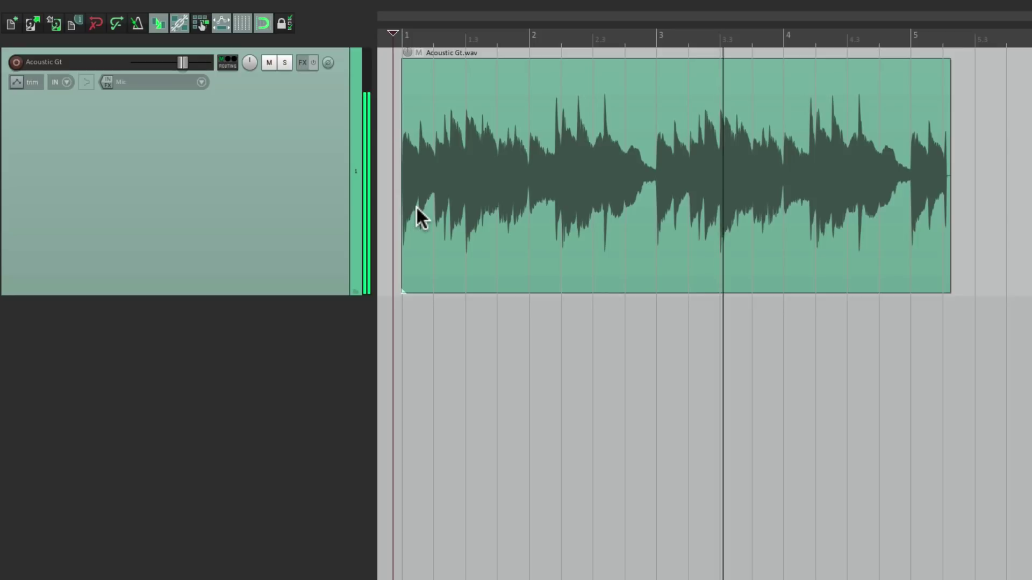
key(space)
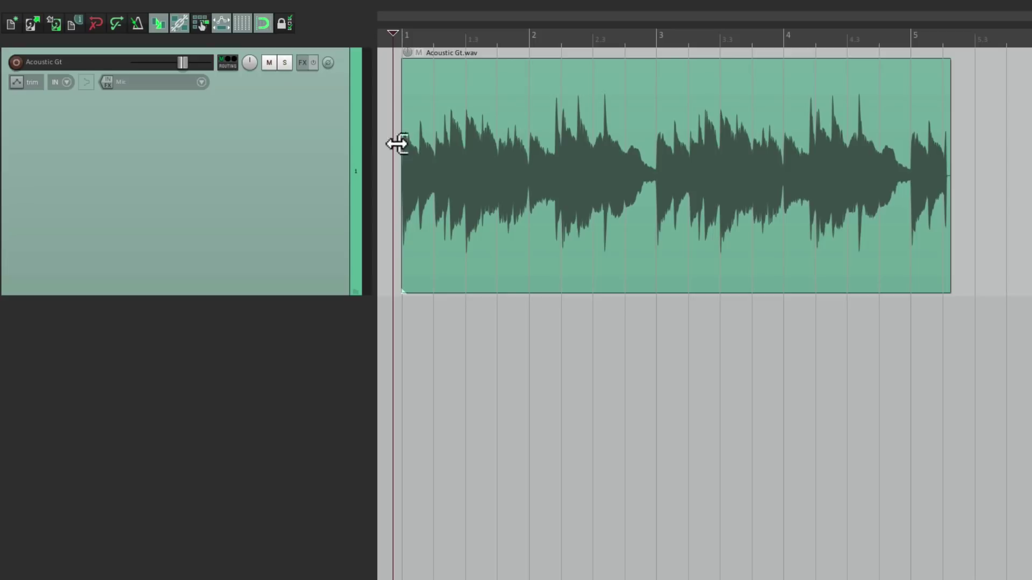
right_click(308, 175)
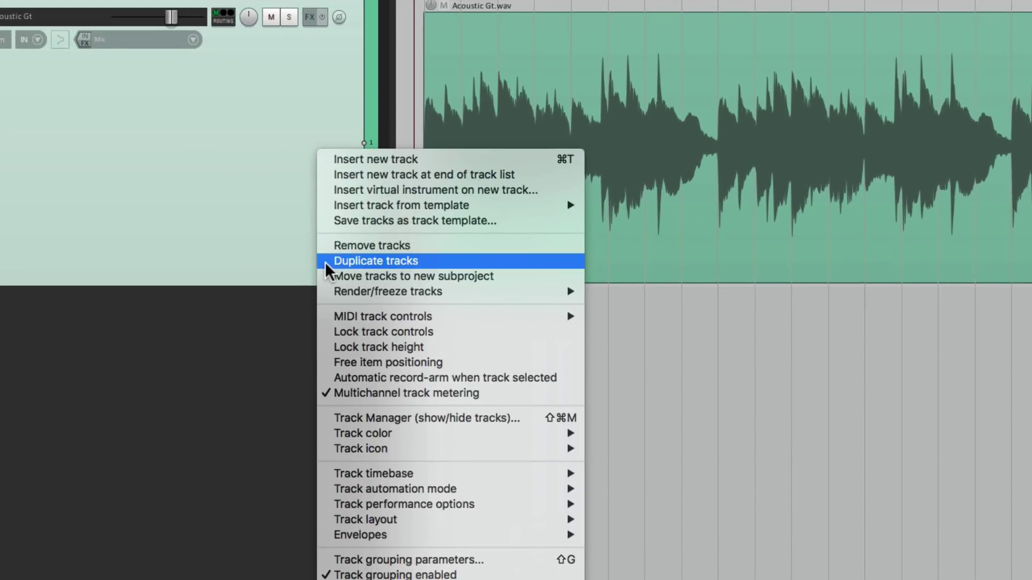
click(325, 263)
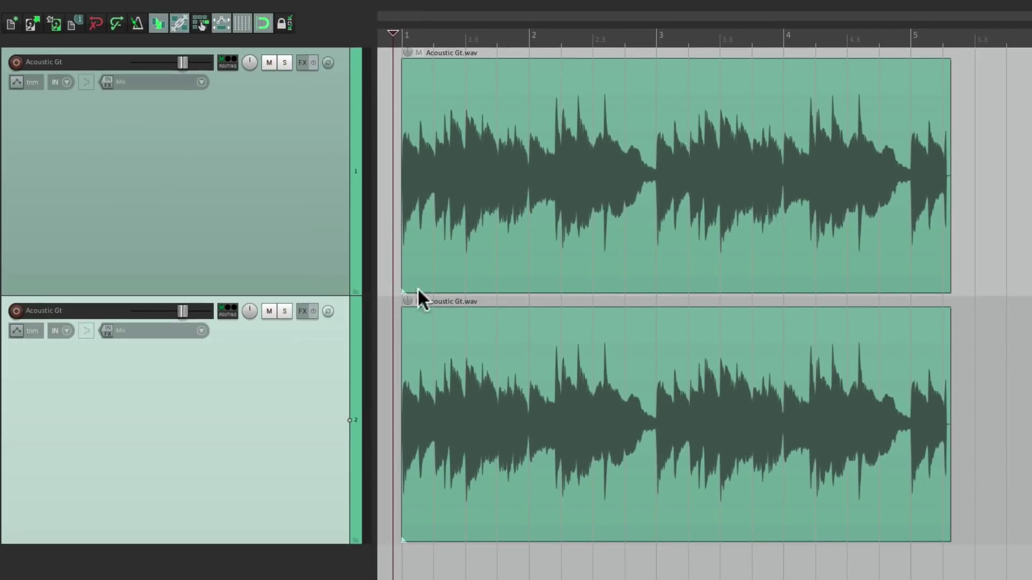
Solo the duplicate track and reverse its Acoustic Gt.wav take
click(285, 311)
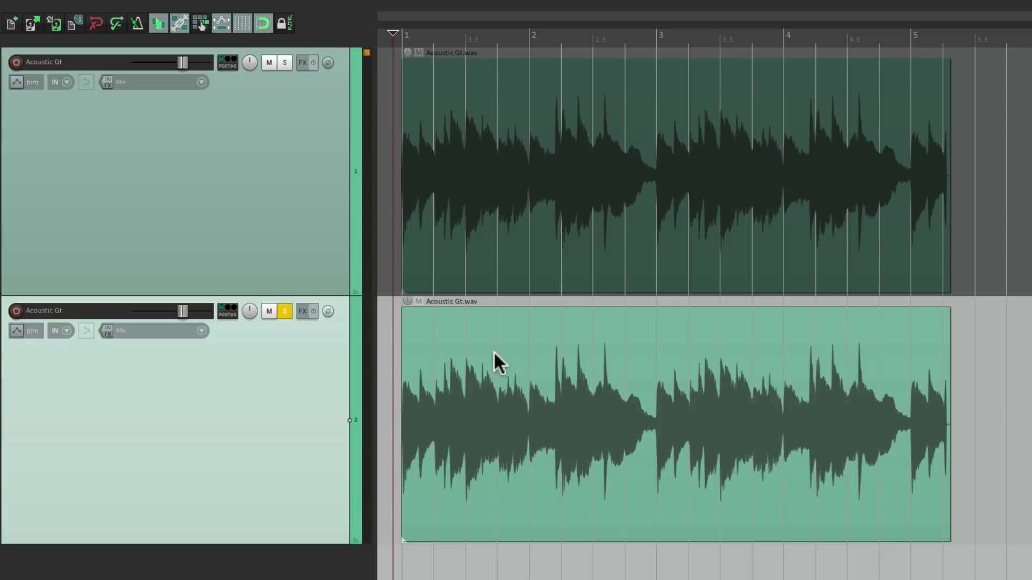
right_click(714, 328)
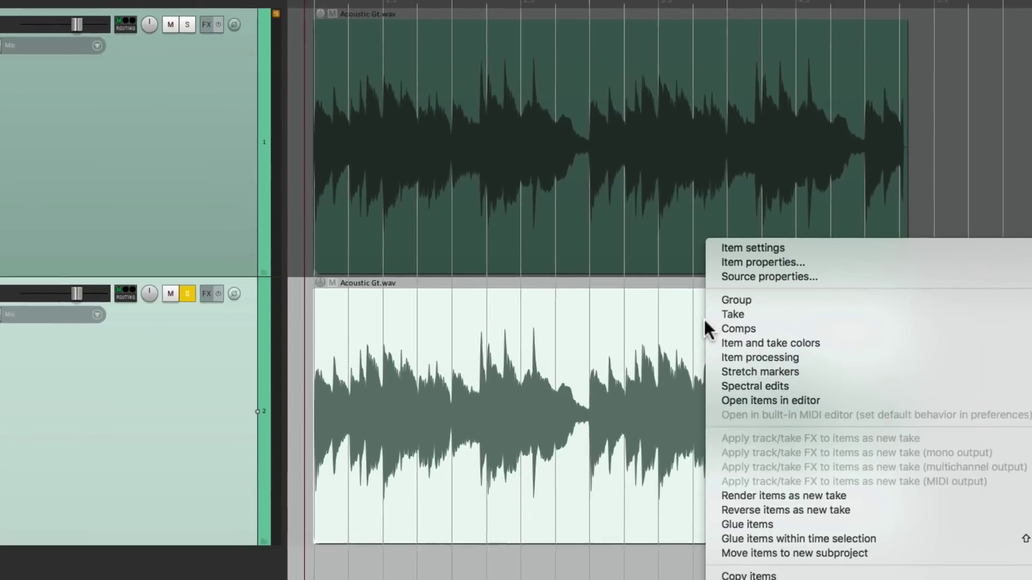
mouse_move(753, 269)
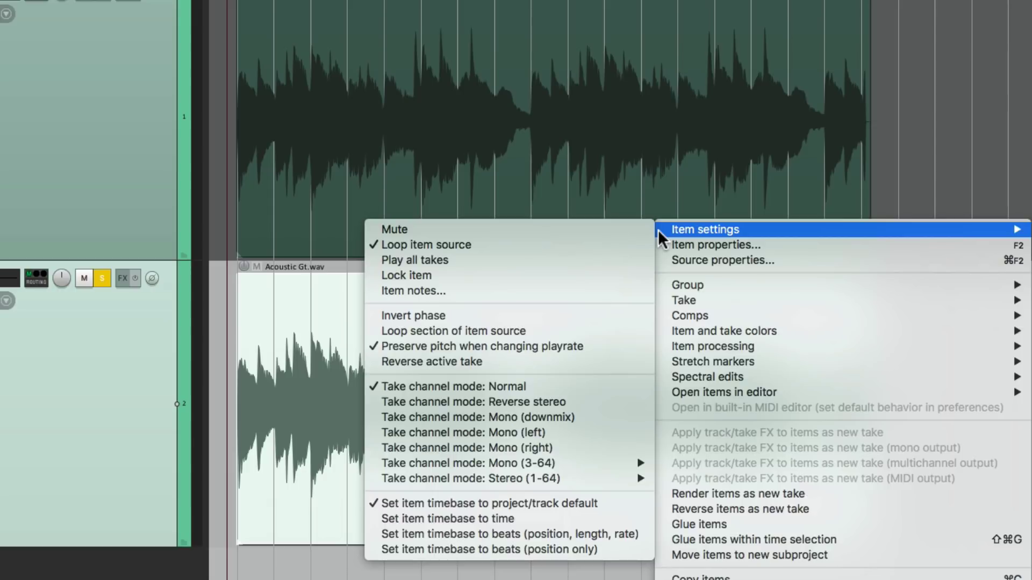
click(526, 362)
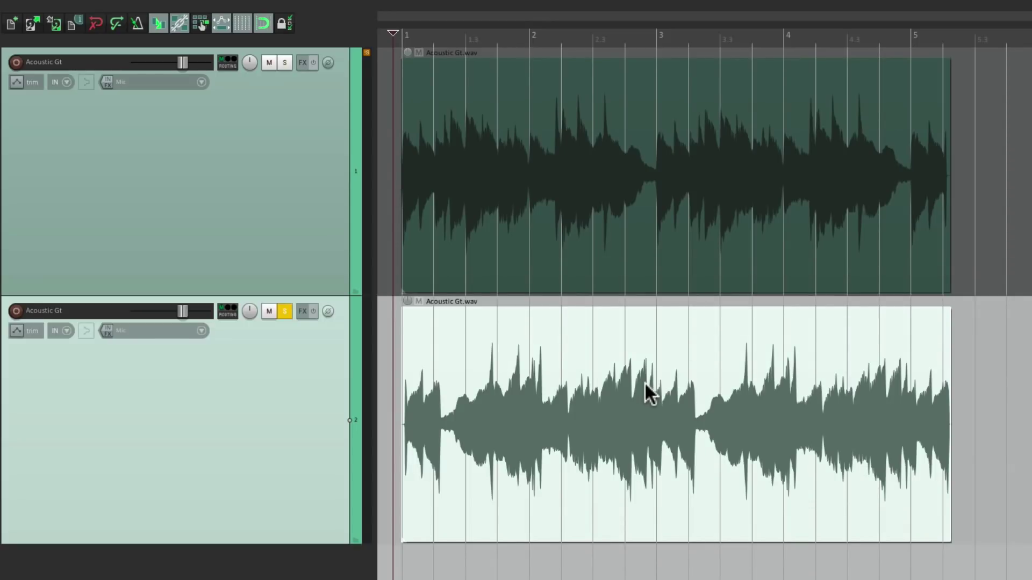
Move the reversed guitar item before bar 1 so it ends near bar 1, then audition it
drag(882, 341, 728, 366)
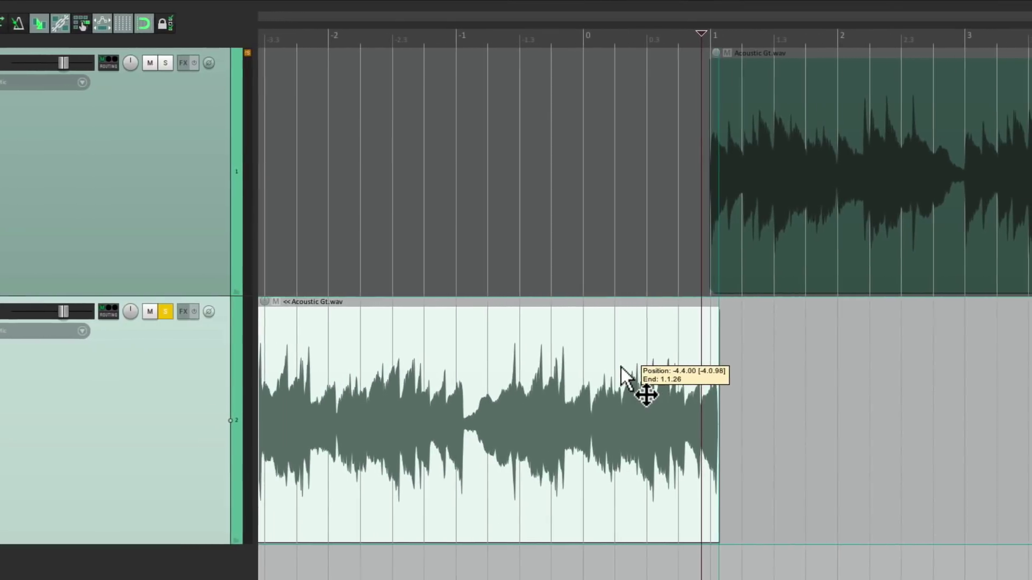
drag(621, 367, 623, 367)
scroll(665, 405, up, 6)
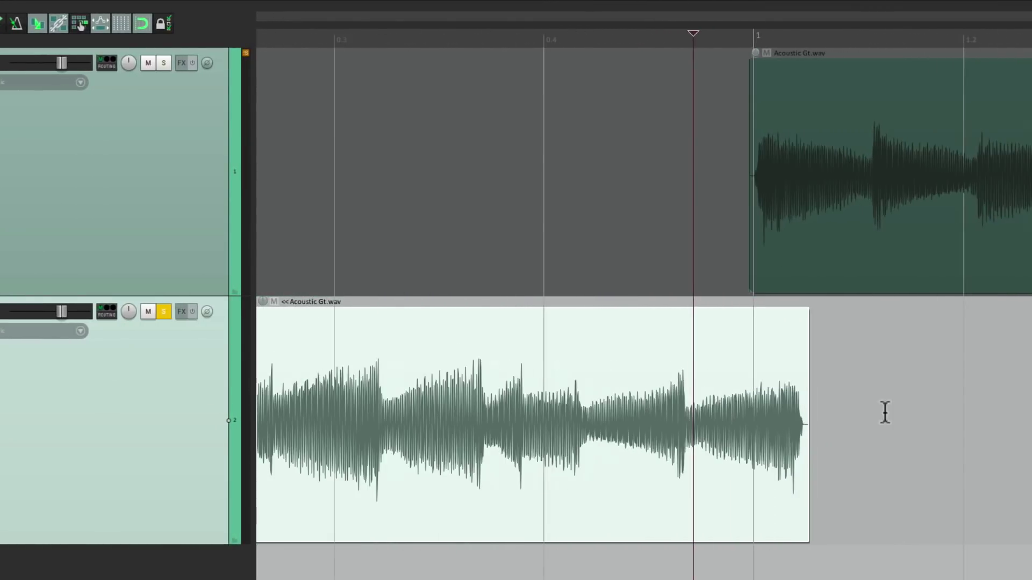
drag(748, 373, 695, 369)
click(416, 464)
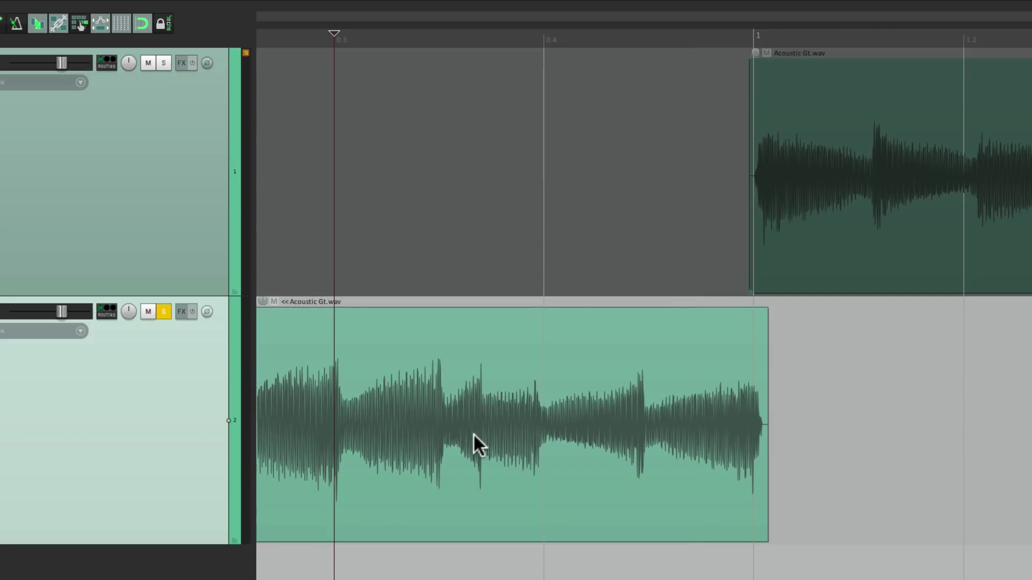
key(space)
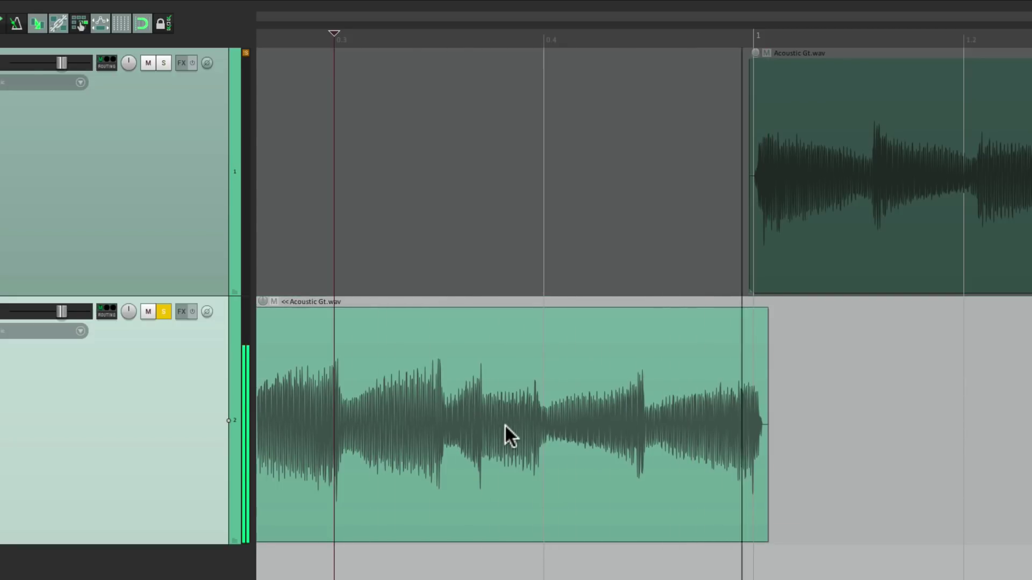
key(space)
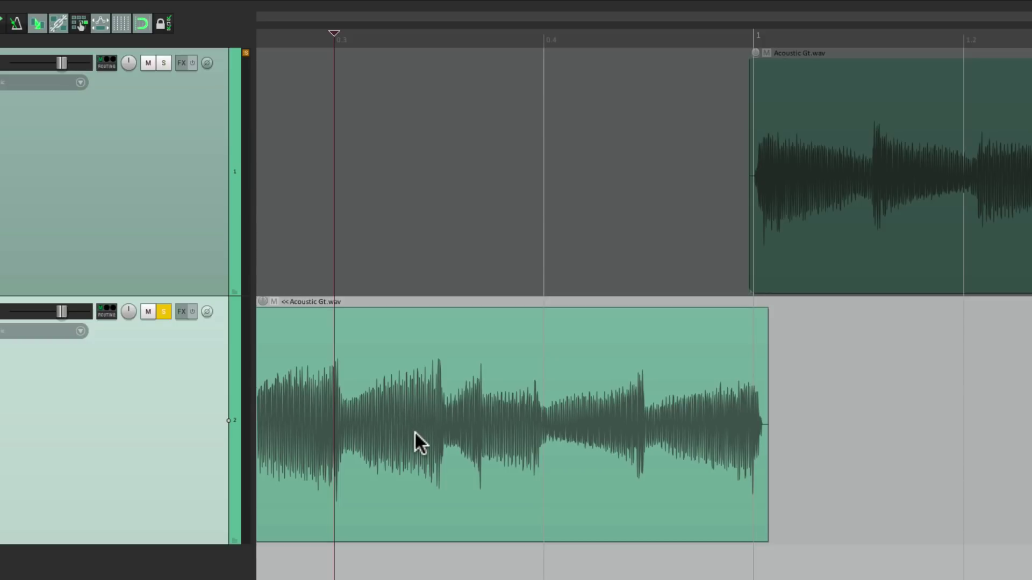
Split the reversed item where the swell starts and delete the left piece
key(s)
click(375, 408)
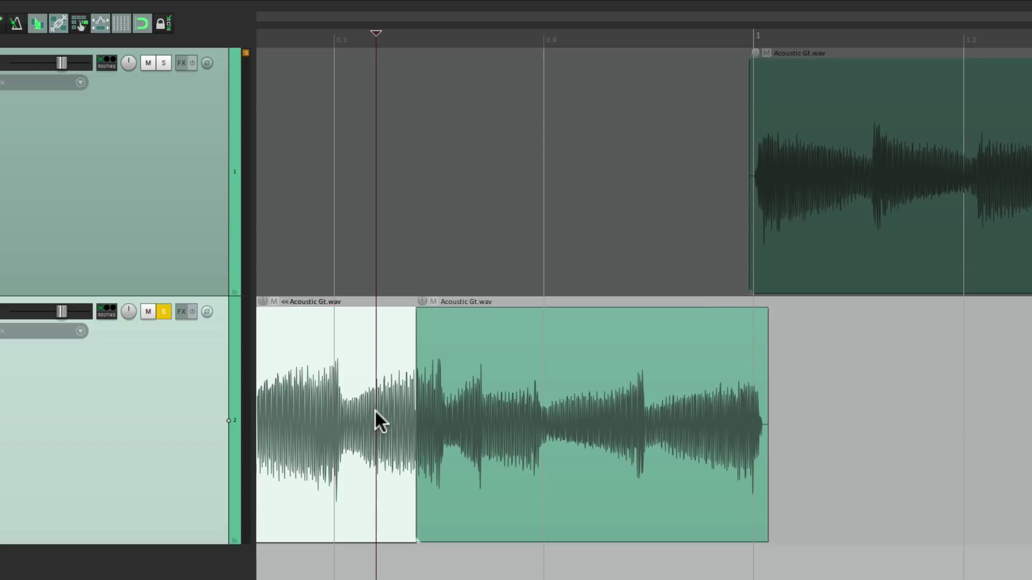
key(Delete)
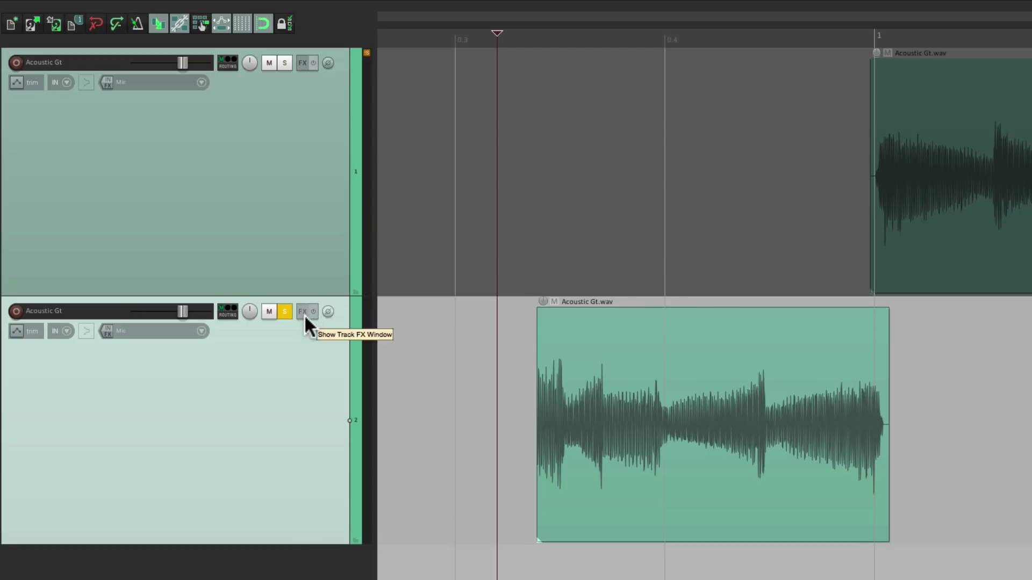
Add VST: ReaVerbate (Cockos) to track 2 from the Cockos plugin list
click(304, 313)
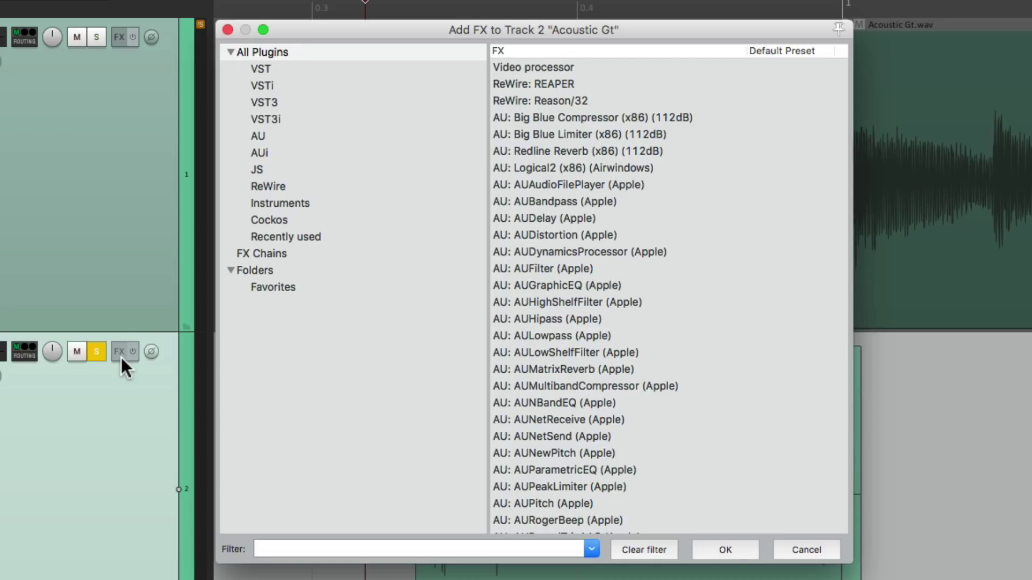
click(314, 222)
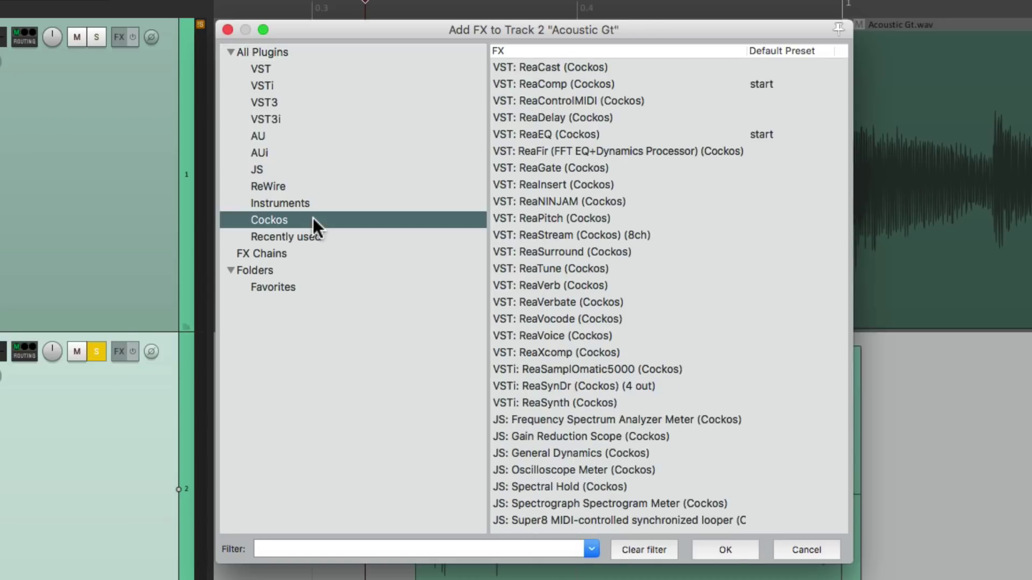
click(623, 304)
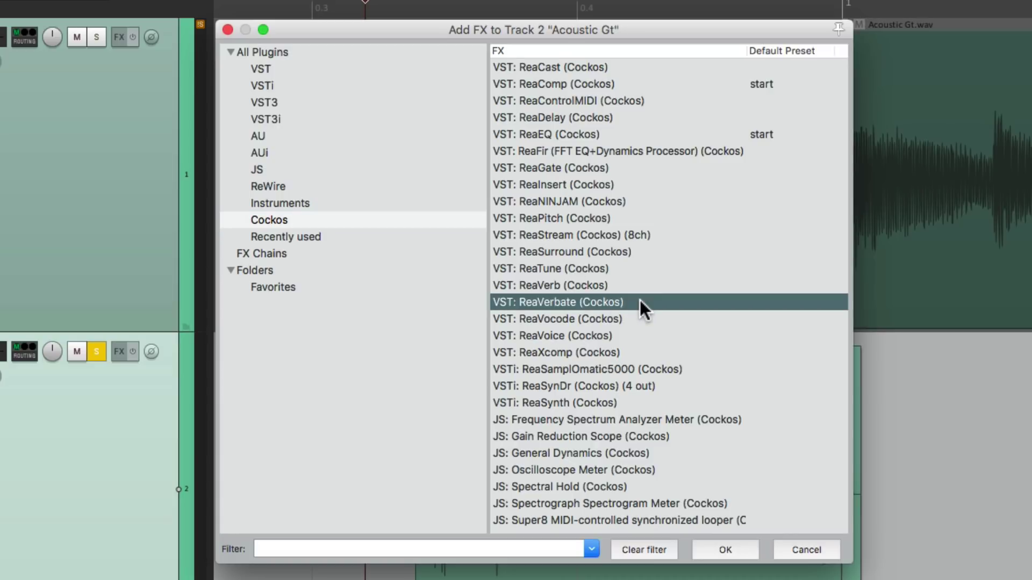
double_click(639, 300)
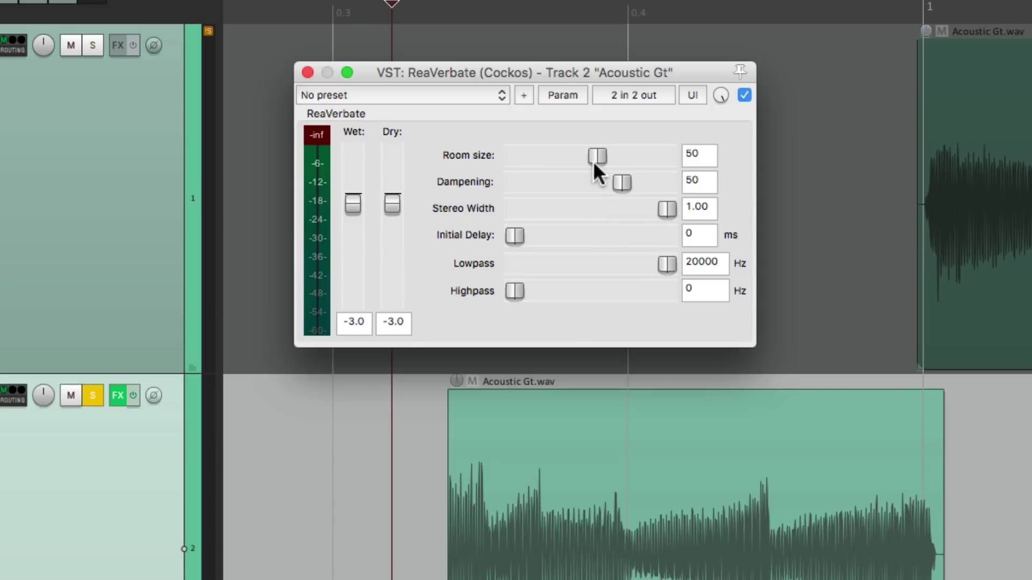
Set ReaVerbate room size to 95 and dampening to 10, then audition the reverb
drag(593, 161, 661, 161)
drag(626, 182, 569, 195)
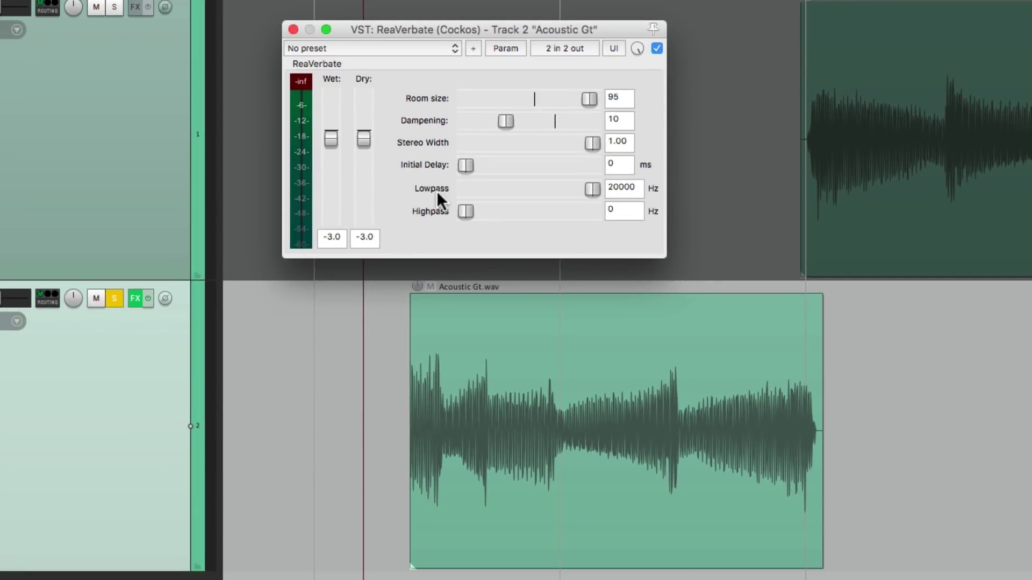
key(space)
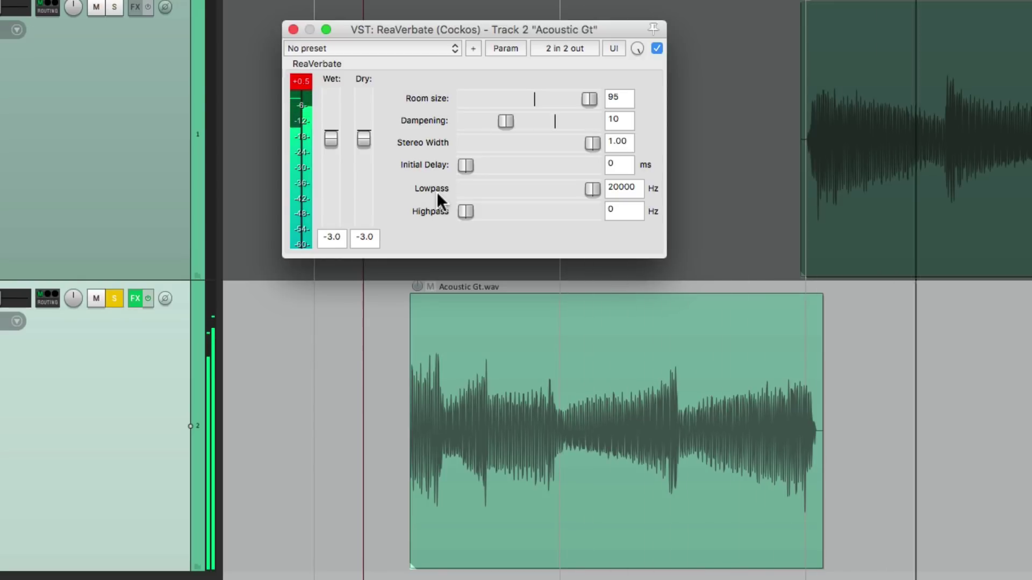
key(space)
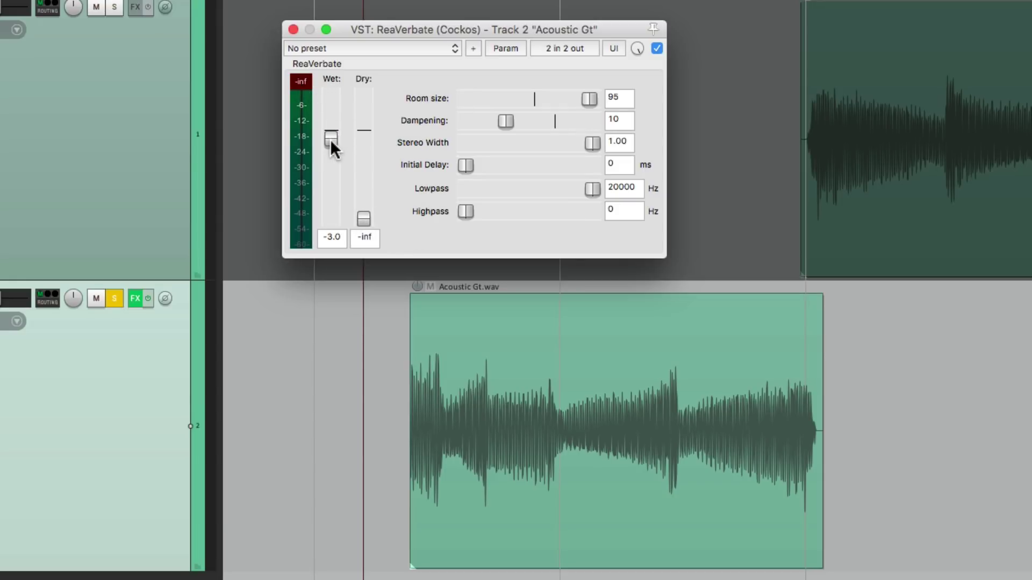
key(space)
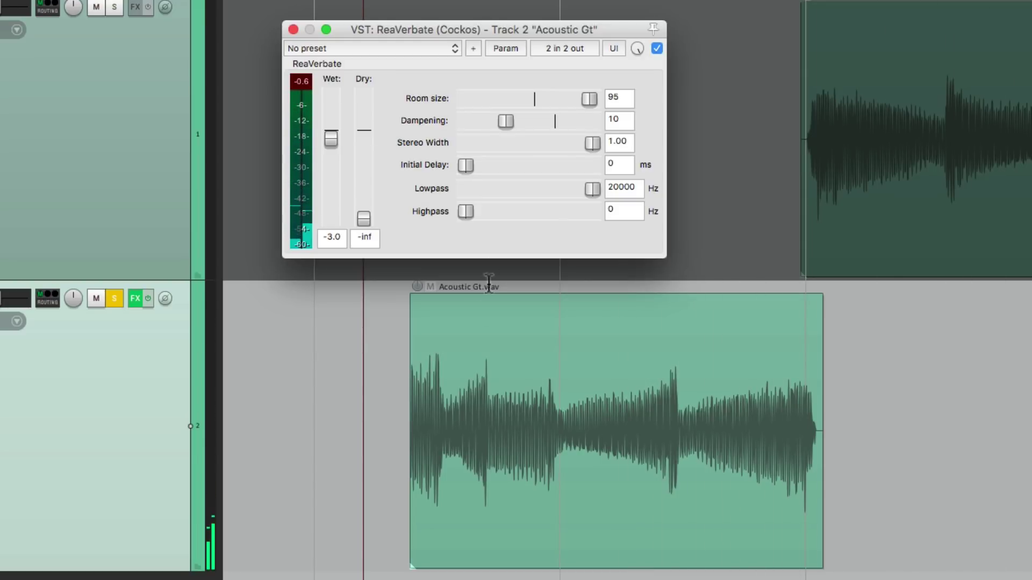
Trim the reversed item's start, add a long fade-in, and reset reverb wet to 0.0 dB
drag(408, 408, 586, 414)
drag(591, 295, 743, 309)
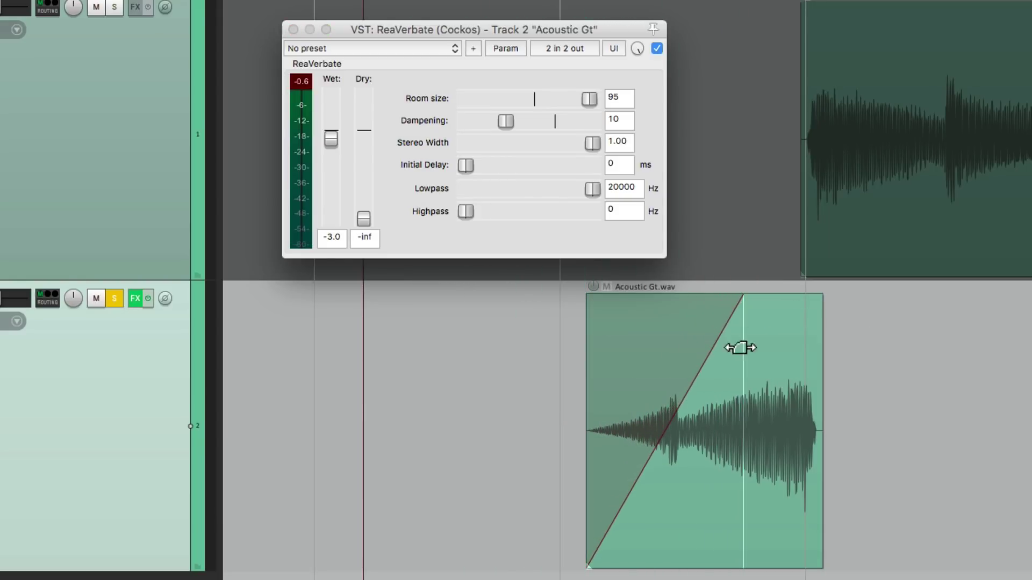
click(481, 382)
key(space)
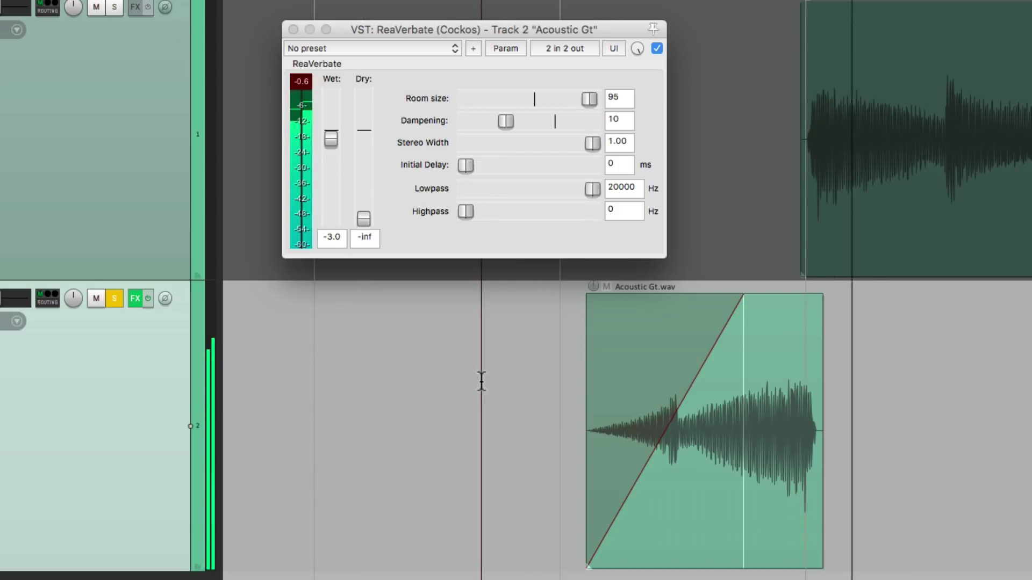
mouse_move(588, 426)
mouse_down()
mouse_move(607, 426)
mouse_move(579, 430)
mouse_up()
click(528, 426)
click(481, 428)
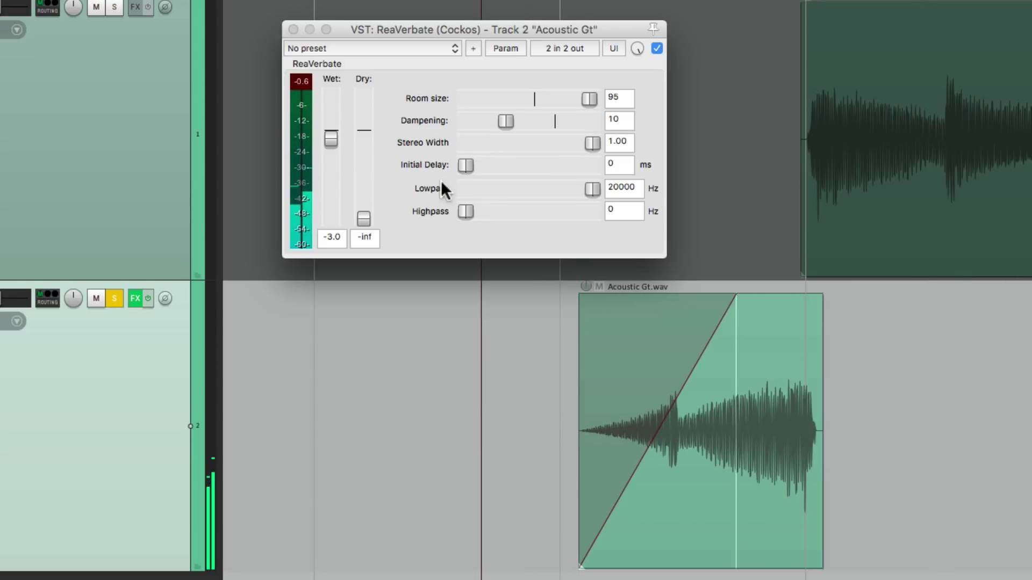
double_click(338, 140)
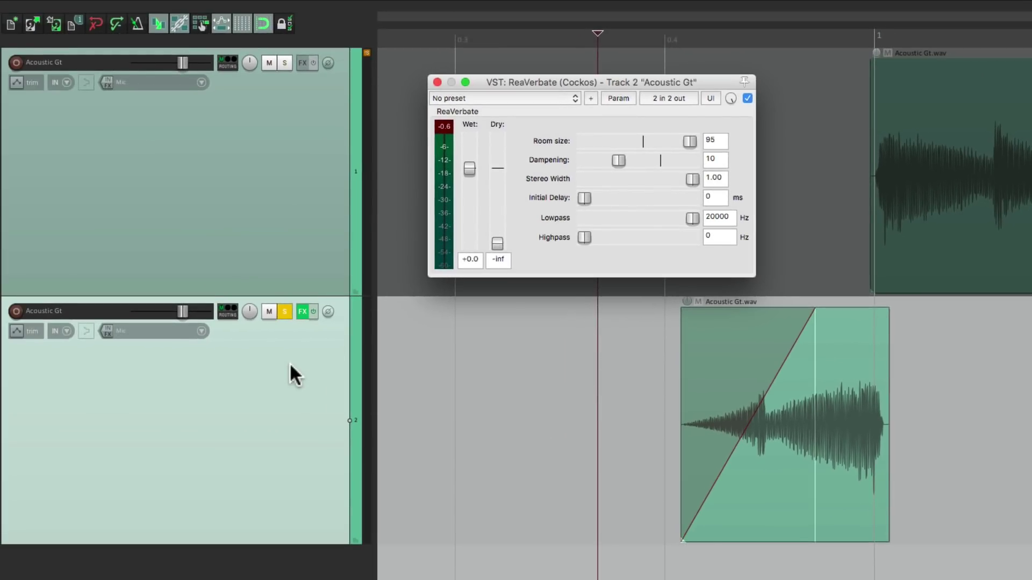
Render the reverb guitar track to a stereo stem track, muting the original, and play it
right_click(290, 365)
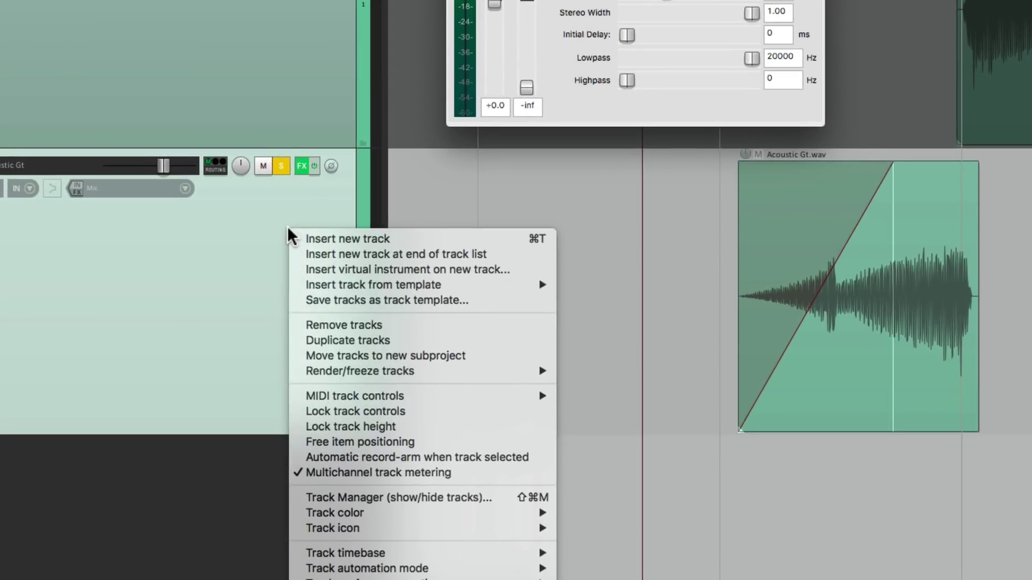
mouse_move(298, 368)
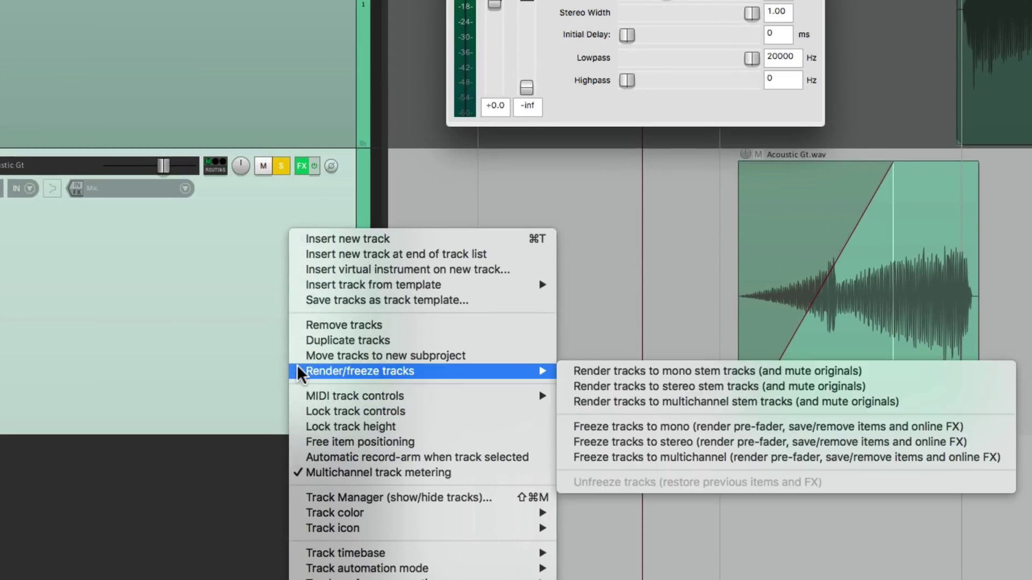
click(565, 391)
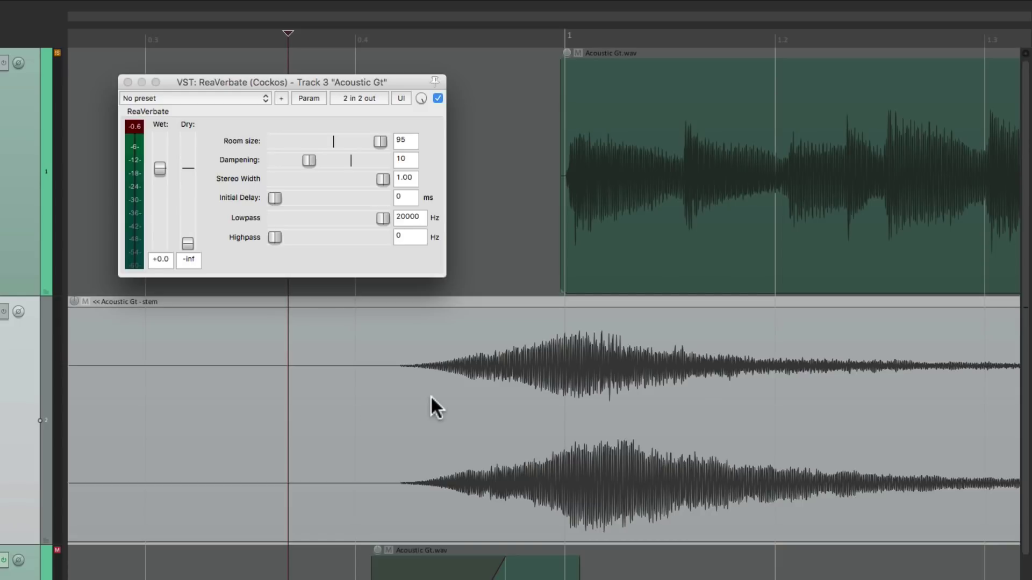
key(space)
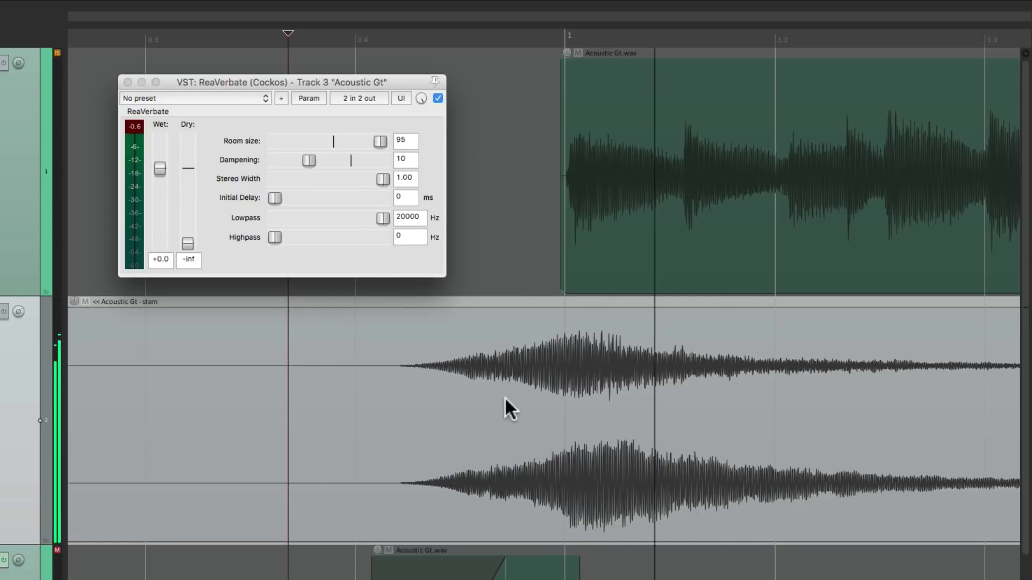
key(space)
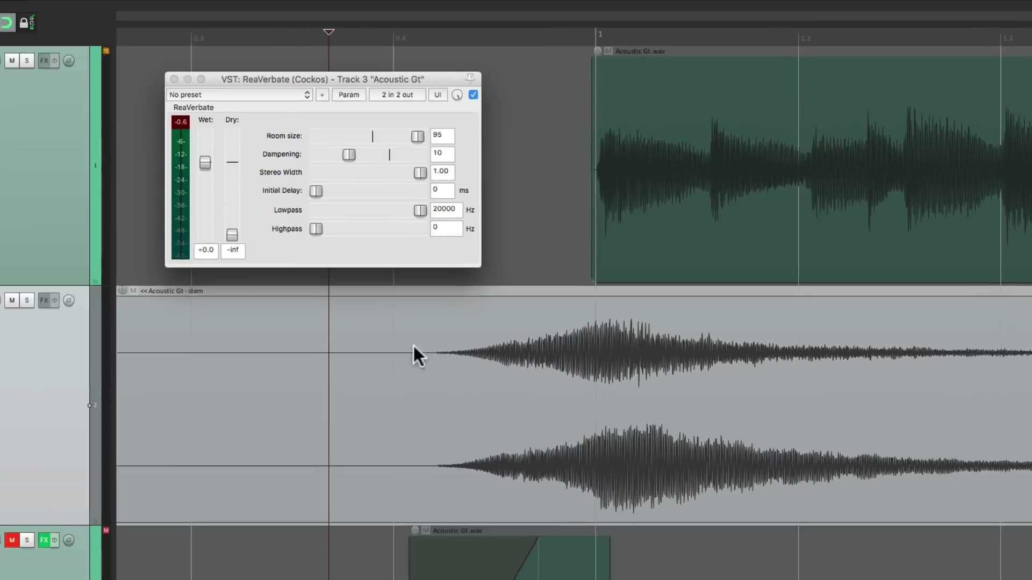
Remove the muted original, solo the stem, reverse its item and move it toward bar 1
key(super+z)
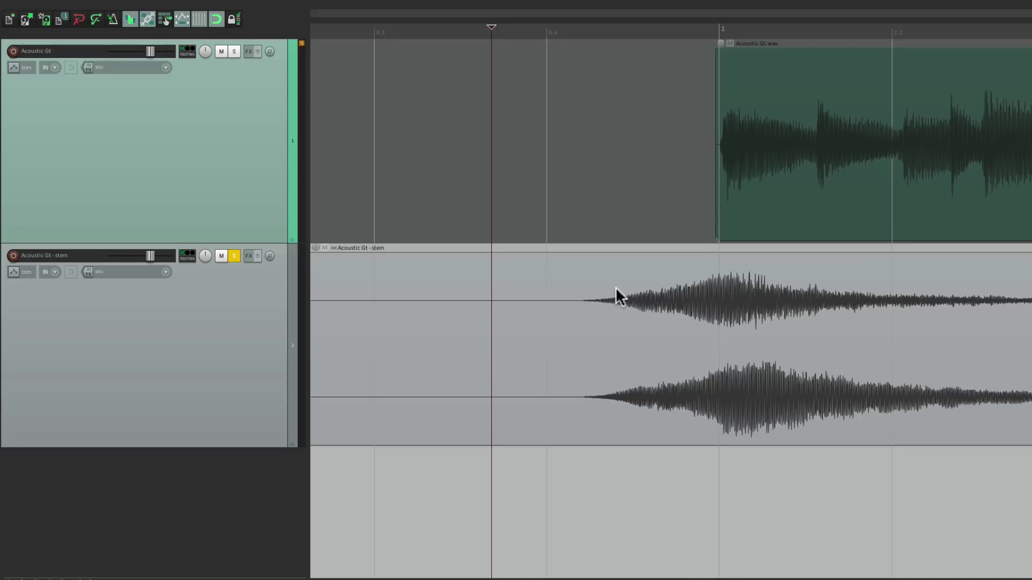
right_click(750, 276)
mouse_move(760, 219)
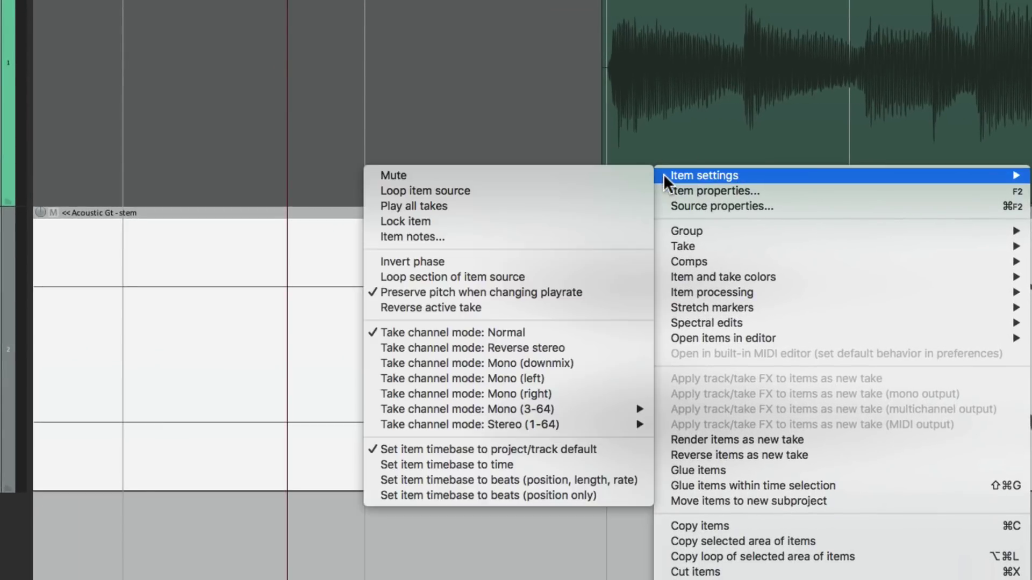
click(518, 309)
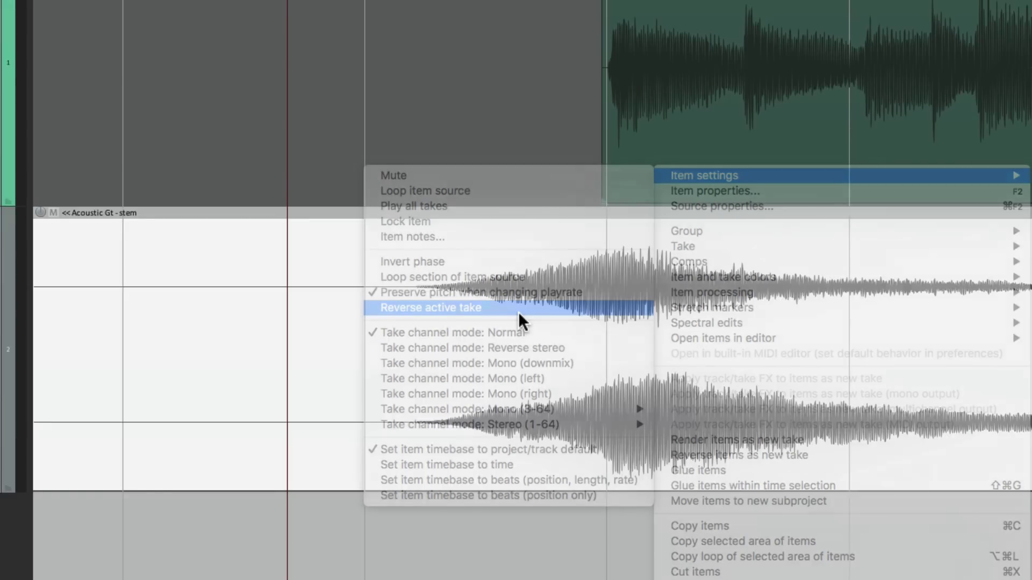
drag(486, 372, 656, 395)
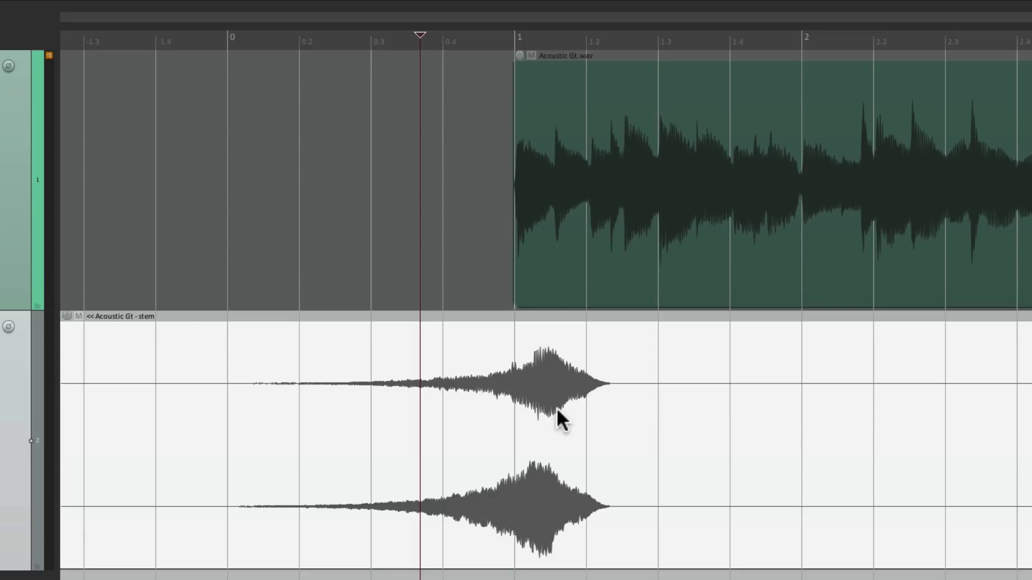
scroll(556, 411, up, 4)
Shift the reversed stem swell left so it peaks at the guitar's entry
click(183, 183)
key(space)
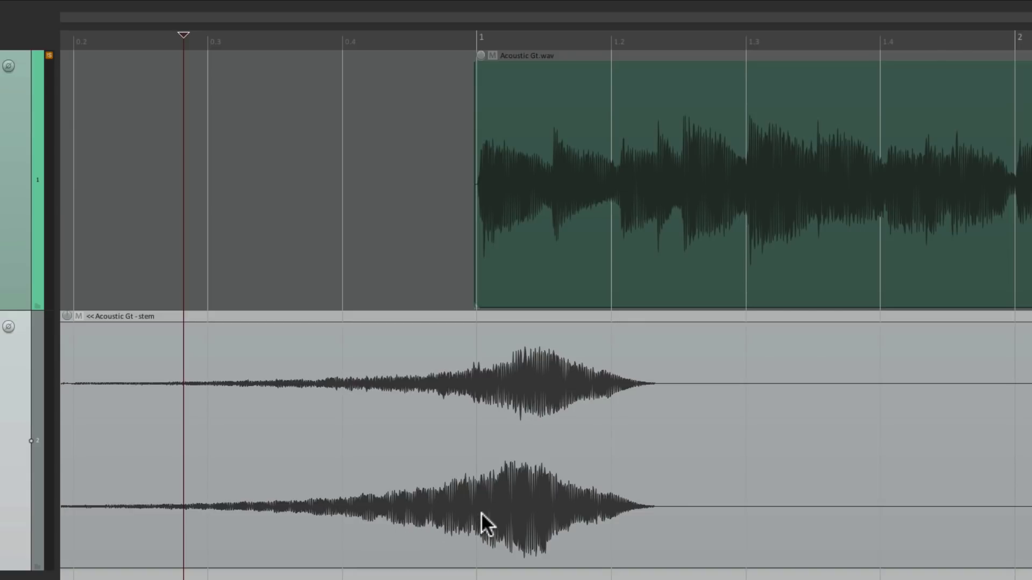
scroll(481, 511, up, 2)
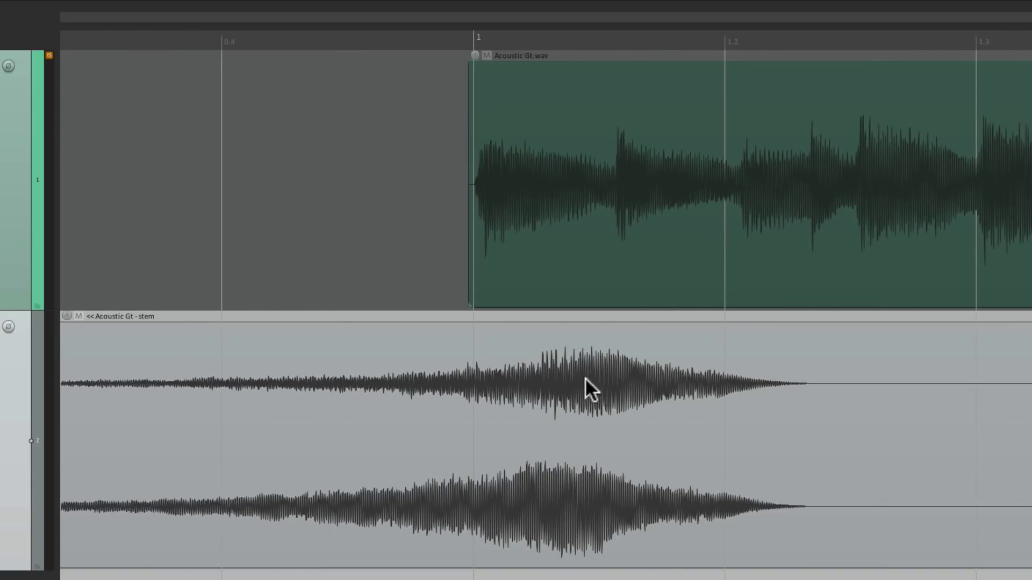
drag(593, 381, 479, 391)
scroll(479, 391, up, 2)
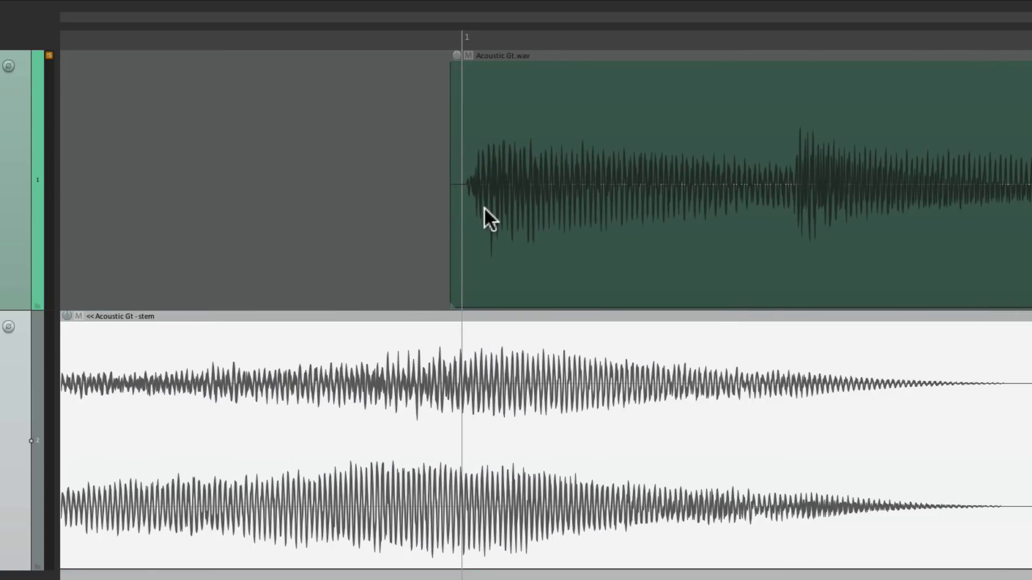
drag(522, 378, 475, 384)
scroll(482, 410, down, 3)
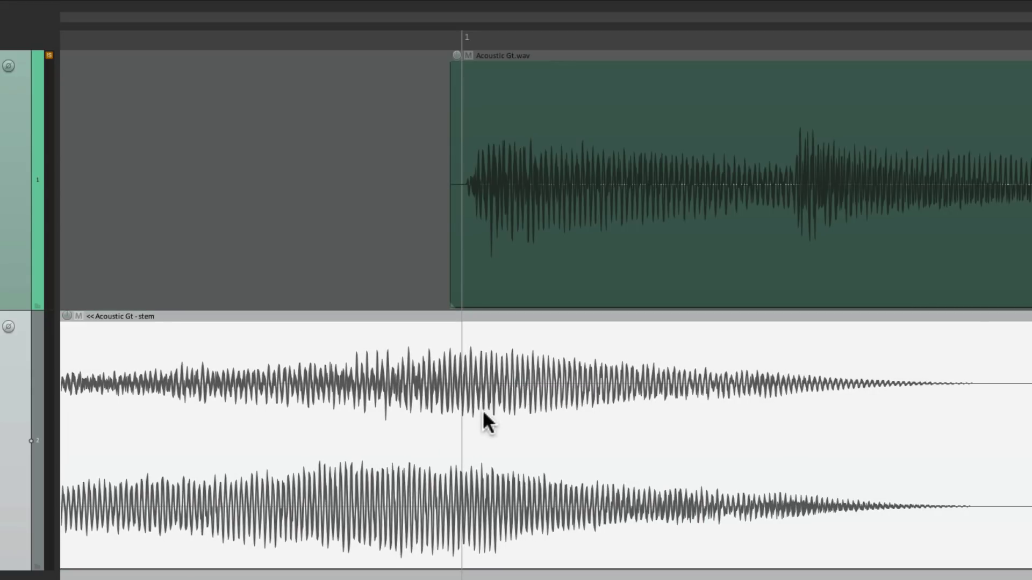
scroll(481, 415, down, 1)
scroll(550, 388, down, 3)
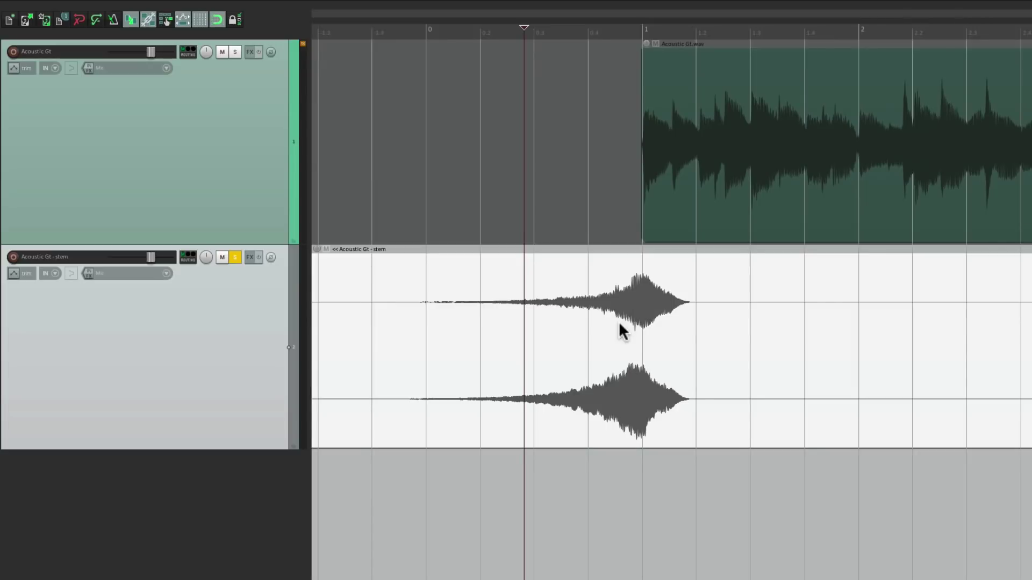
scroll(516, 382, up, 2)
Unsolo the stem and lower its volume to about -5.68 dB while playing both tracks
click(235, 257)
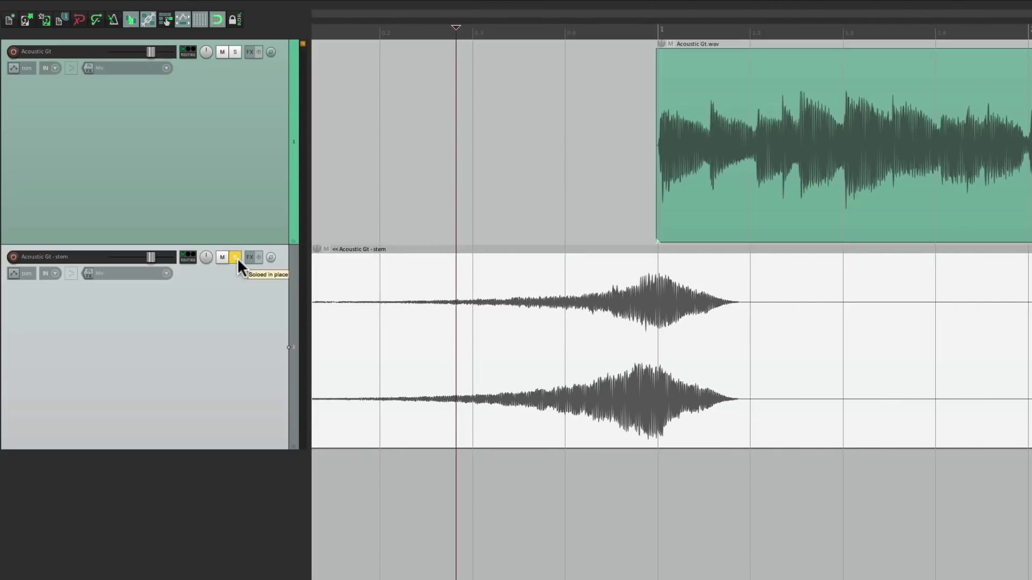
click(380, 483)
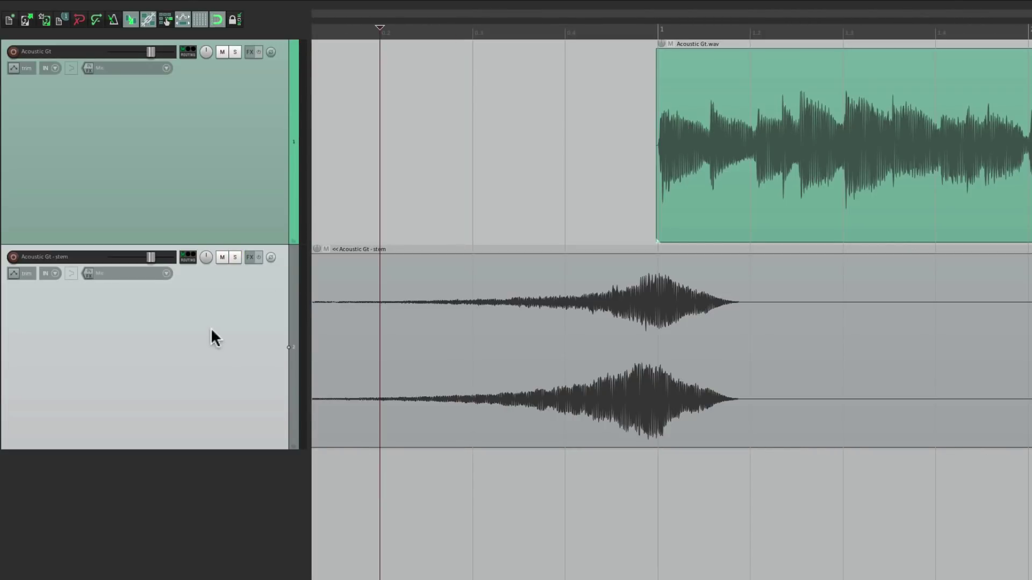
key(space)
drag(149, 253, 143, 256)
Split the stem item and delete its faint lead-in, then play back the trimmed swell
click(472, 353)
key(s)
click(399, 317)
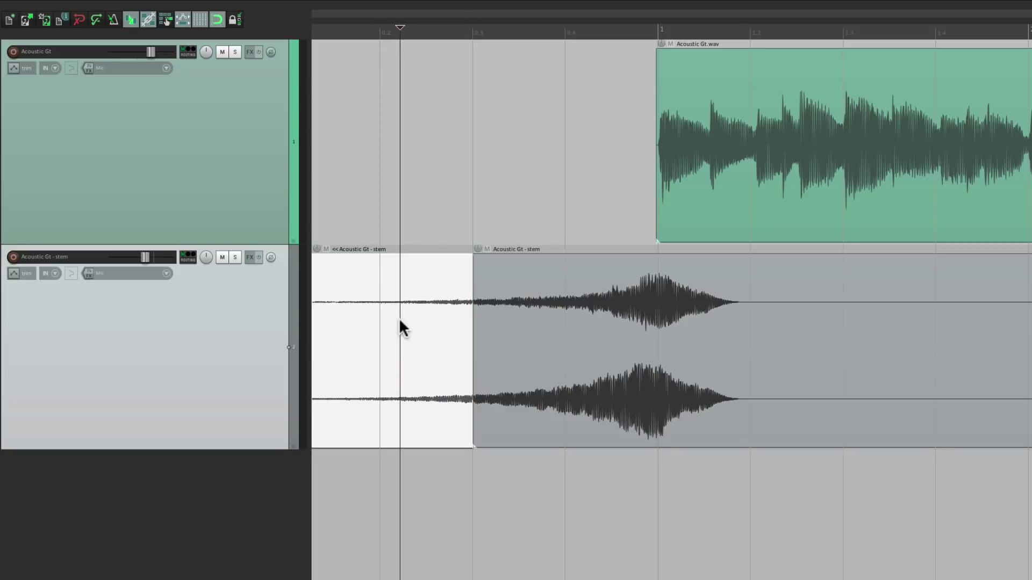
key(Delete)
click(458, 328)
key(space)
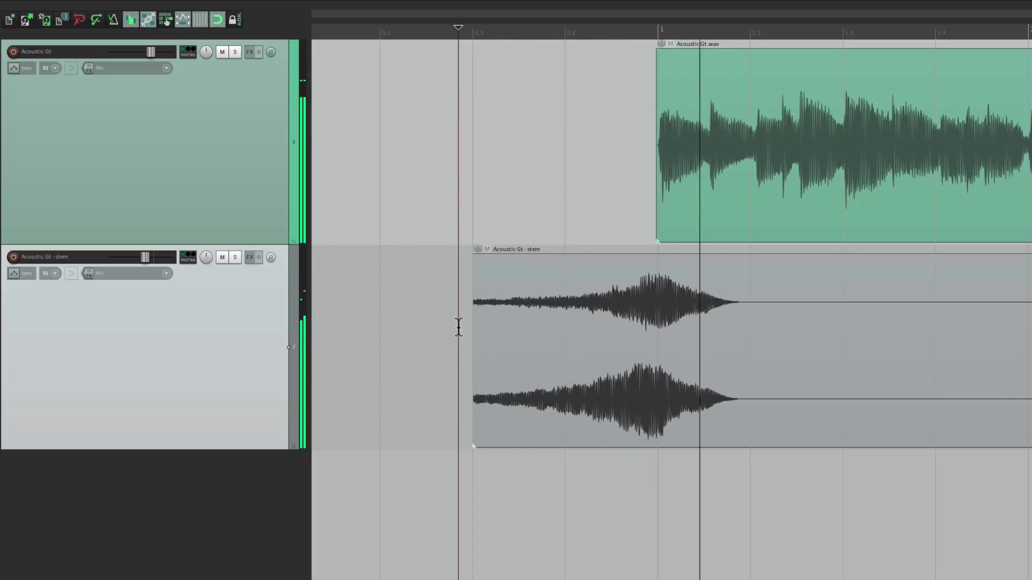
key(space)
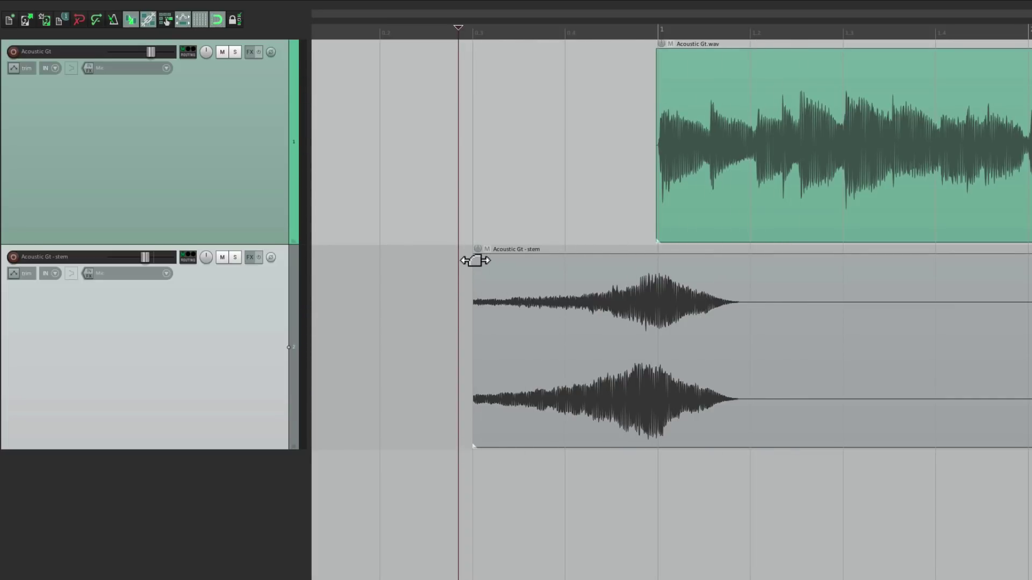
Give the stem item a long fade-in reaching bar 1 and play back the swell twice
drag(475, 261, 658, 280)
click(463, 341)
key(space)
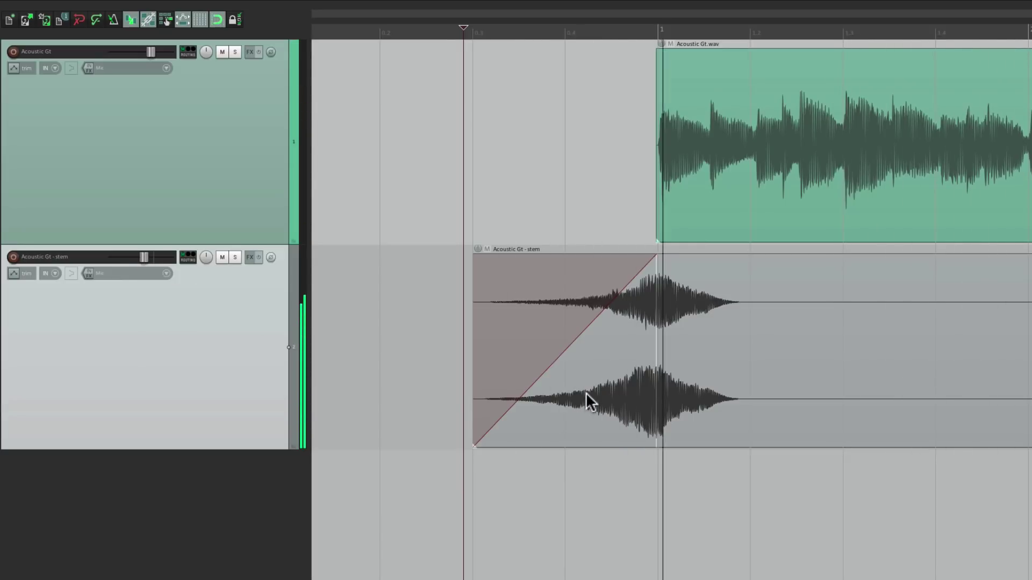
key(space)
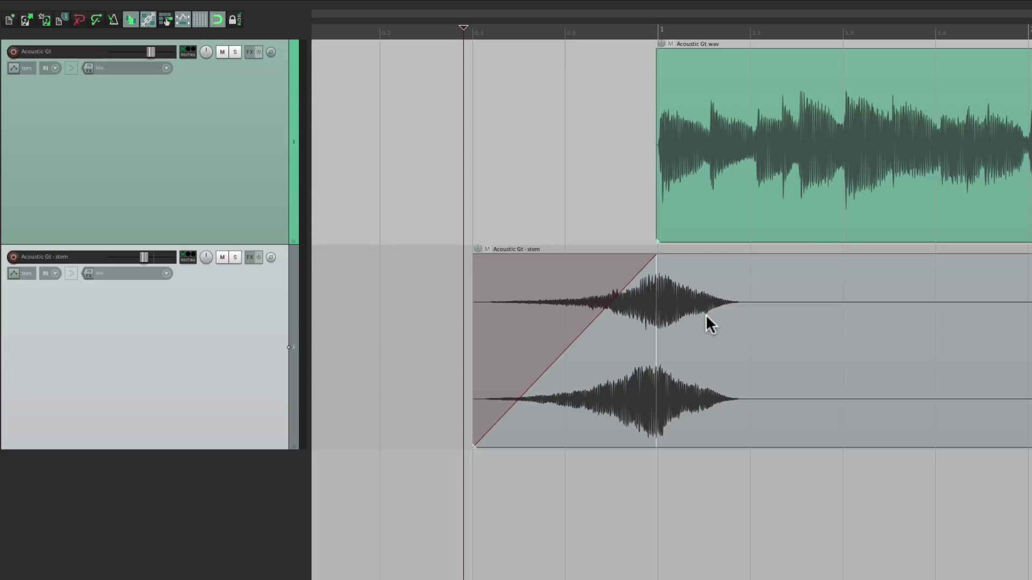
key(space)
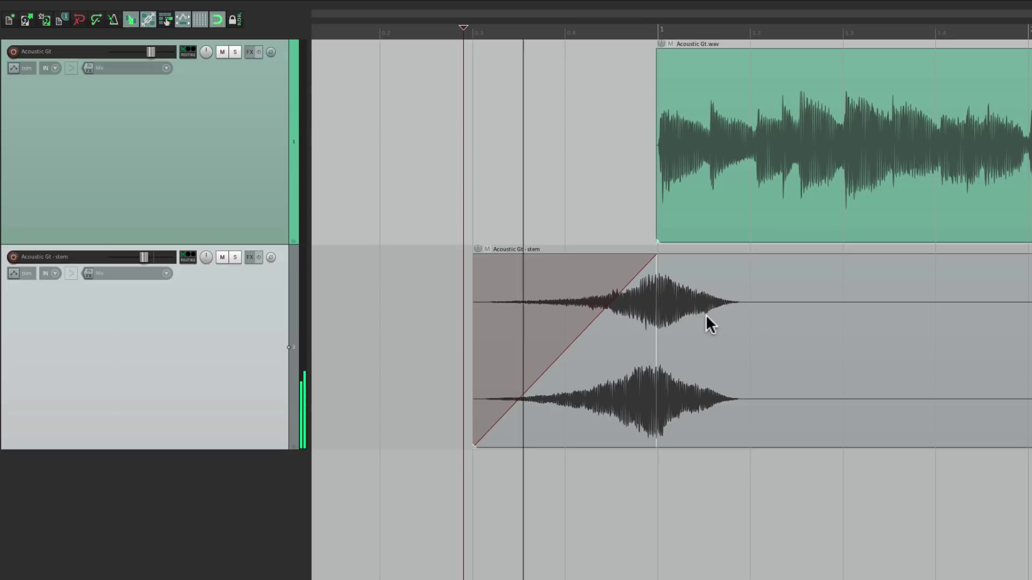
key(space)
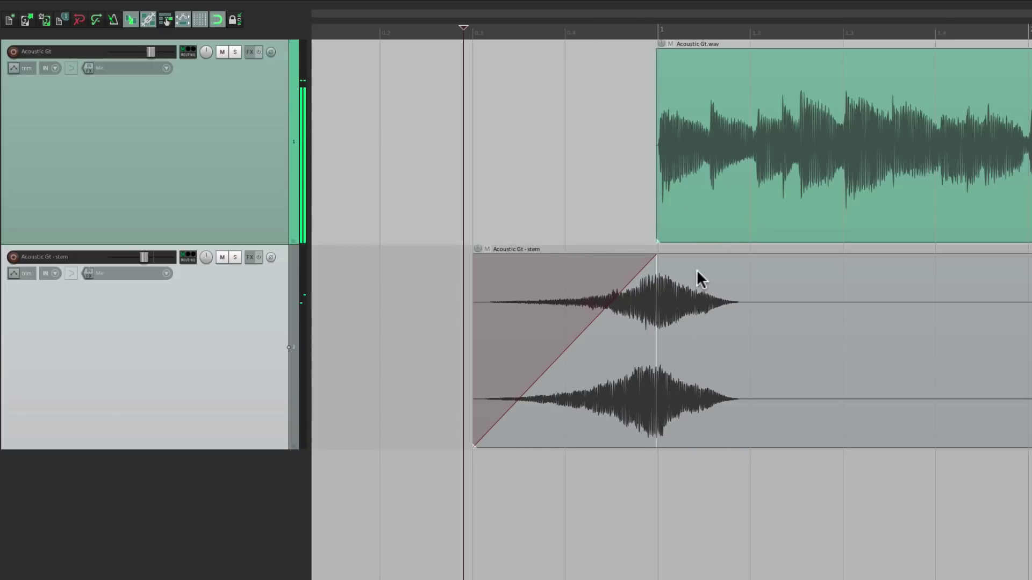
scroll(682, 293, up, 4)
scroll(683, 293, up, 5)
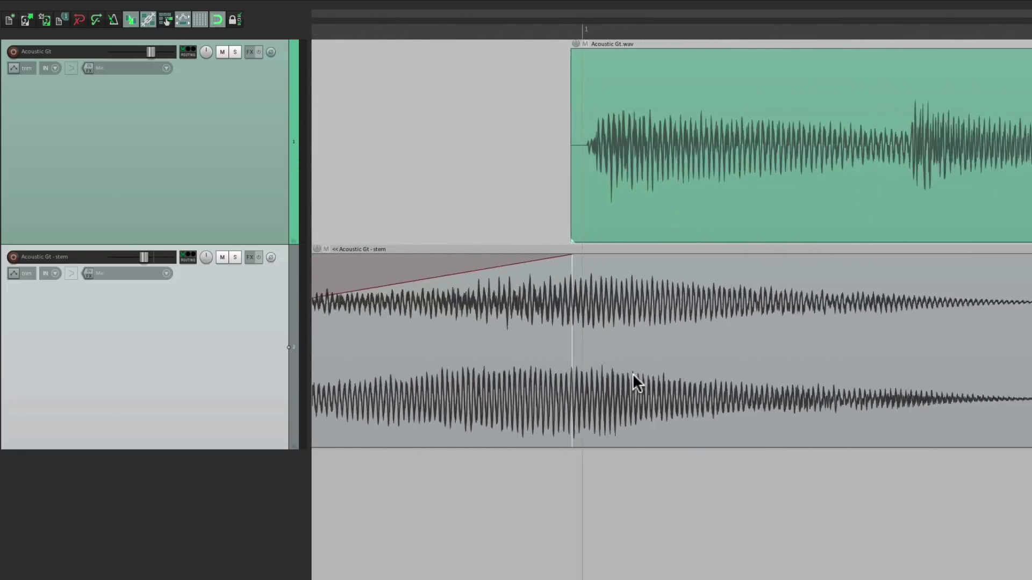
click(606, 322)
key(s)
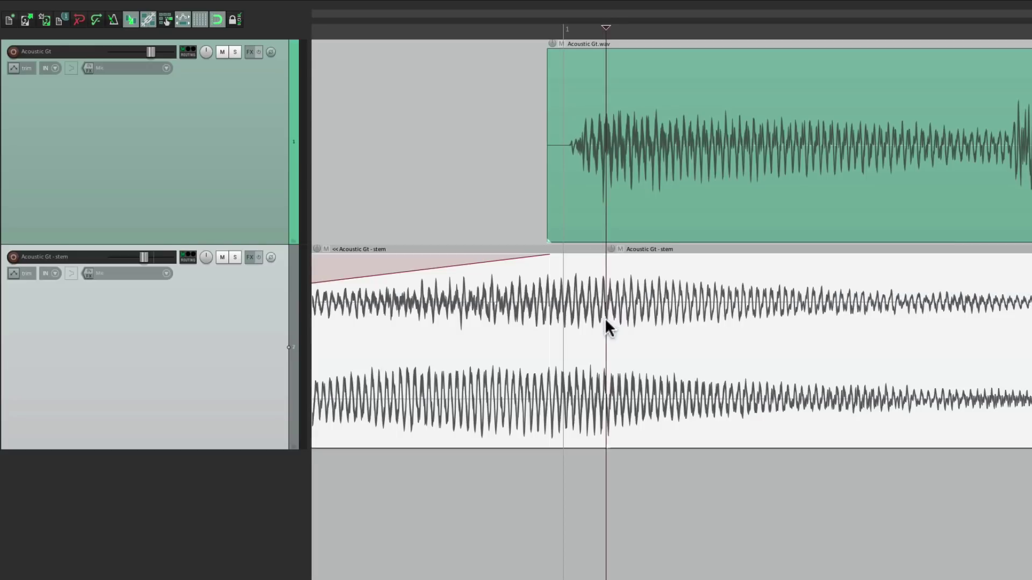
click(656, 333)
key(Delete)
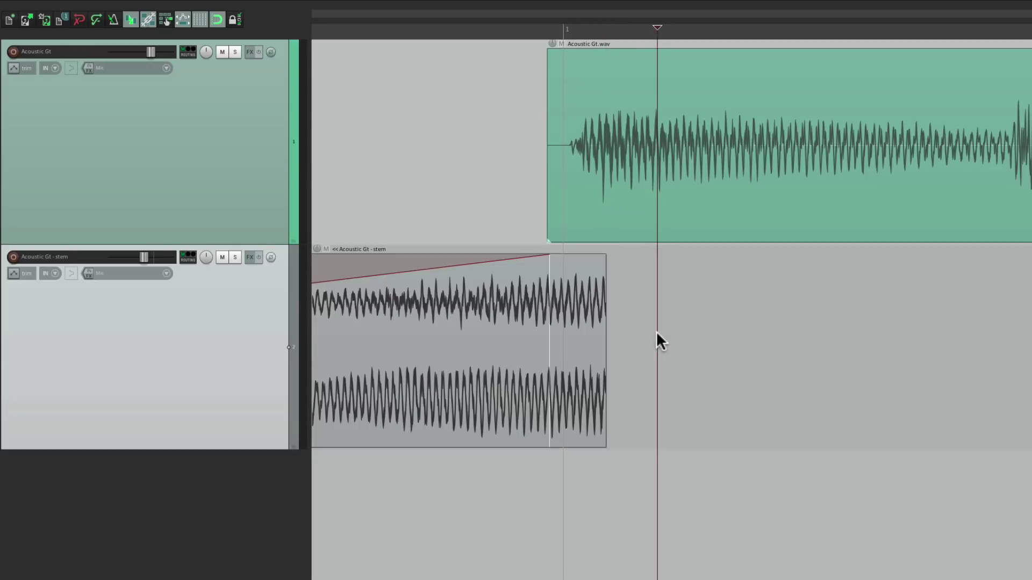
scroll(656, 339, down, 5)
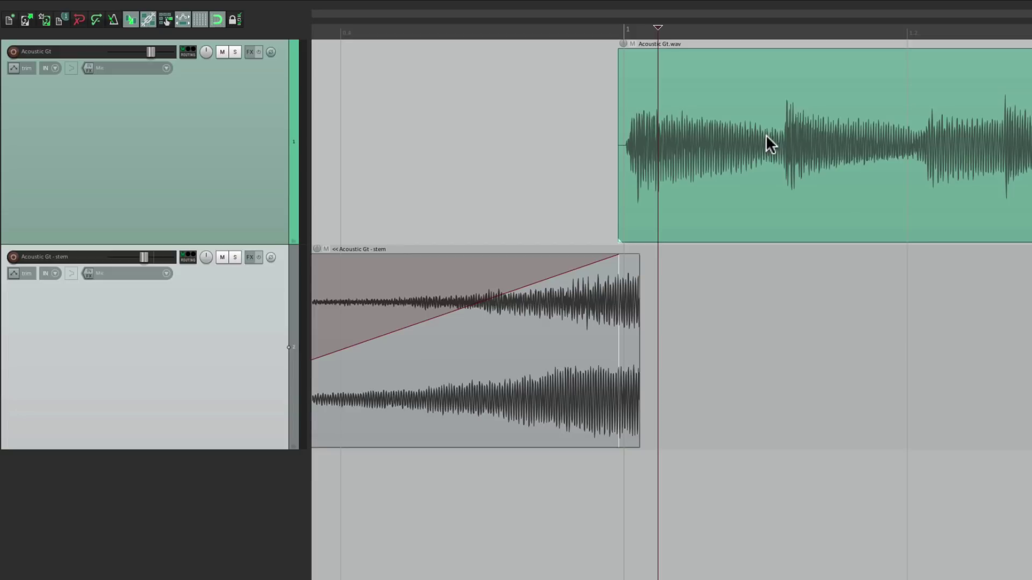
scroll(766, 136, down, 4)
click(435, 306)
key(space)
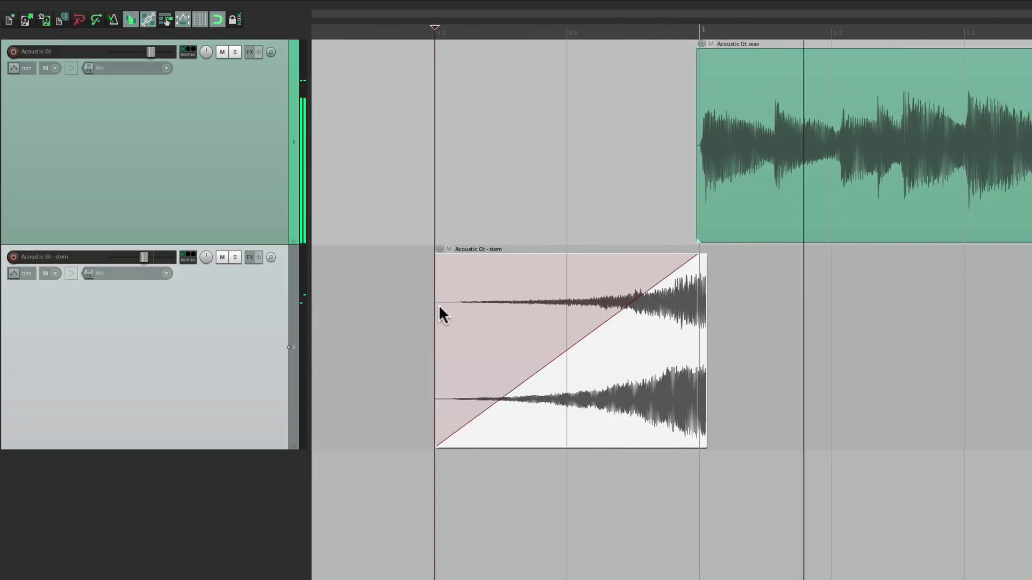
scroll(514, 210, down, 4)
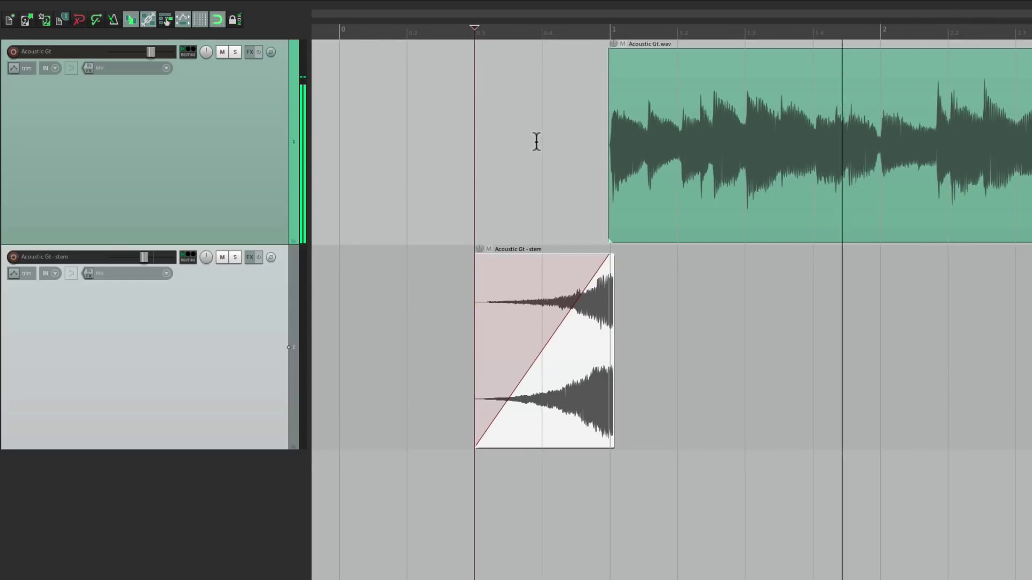
scroll(536, 140, down, 2)
scroll(541, 118, right, 2)
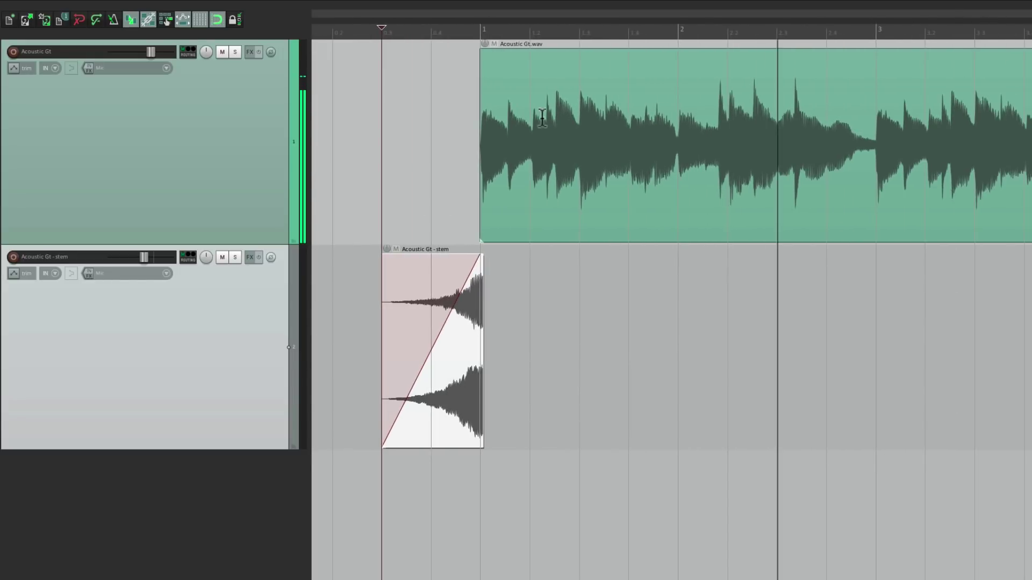
Copy the reversed stem swell to 2.3.00 and play both swells with the guitar
key(space)
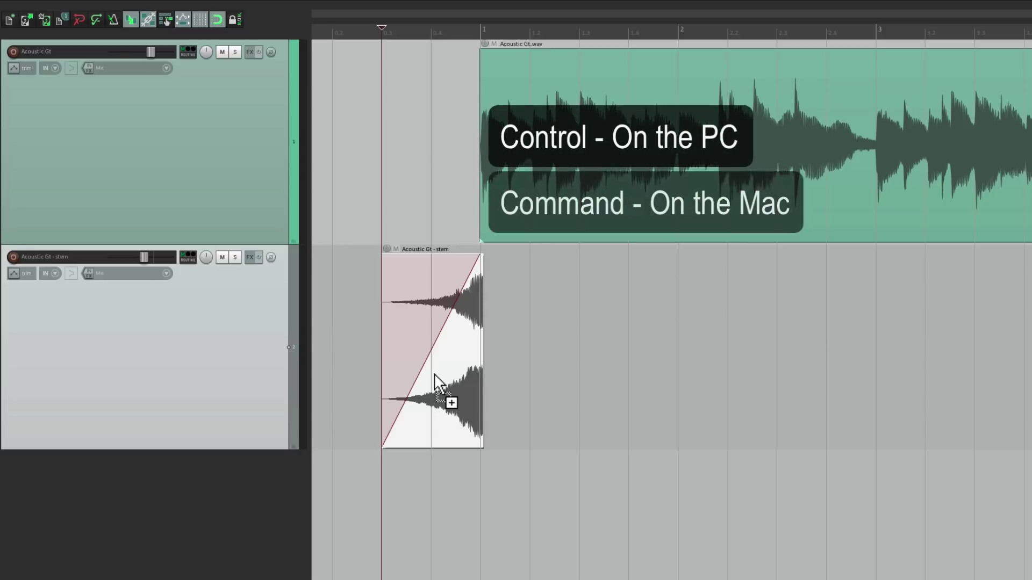
drag(438, 383, 849, 366)
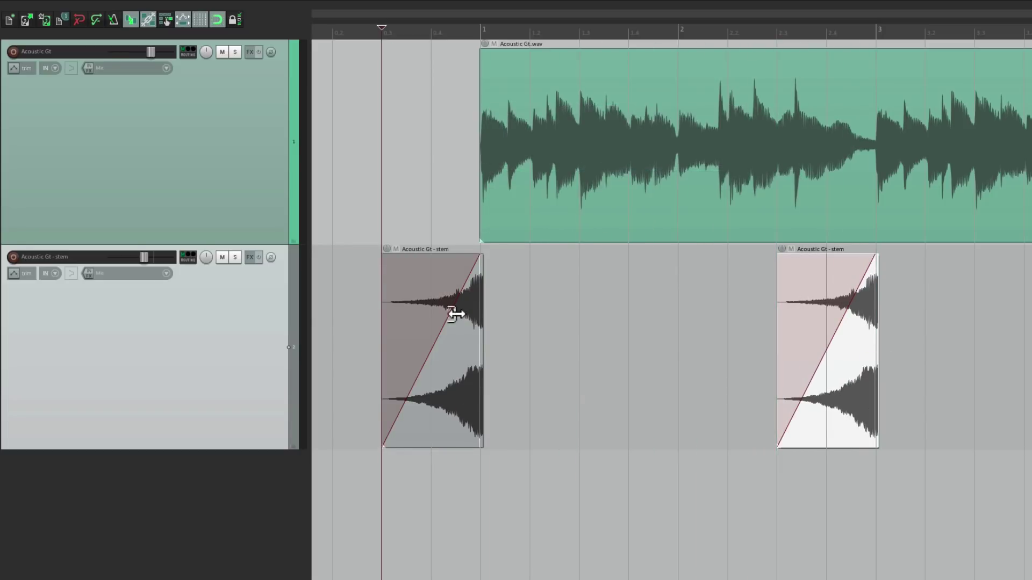
click(360, 316)
key(space)
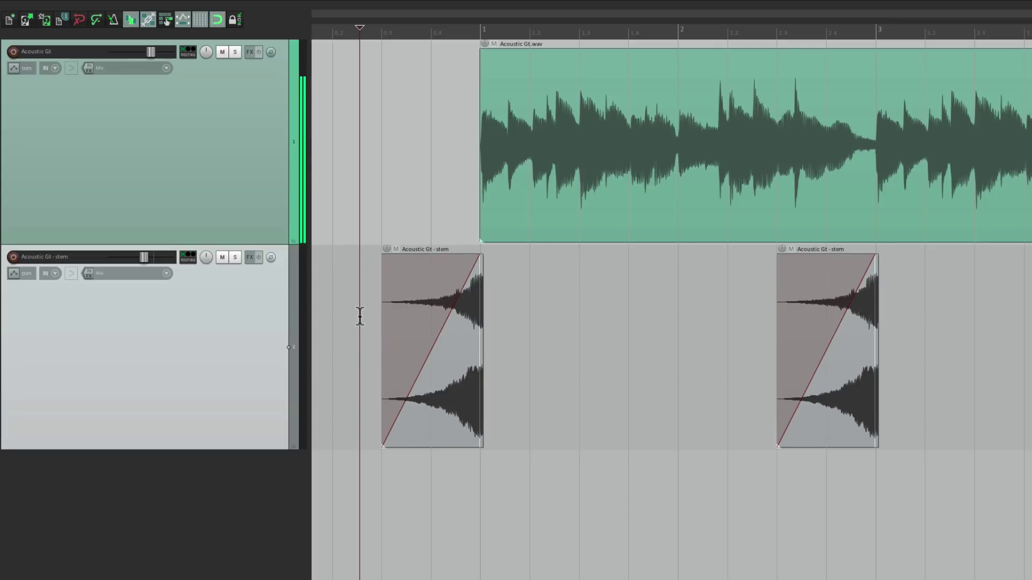
key(space)
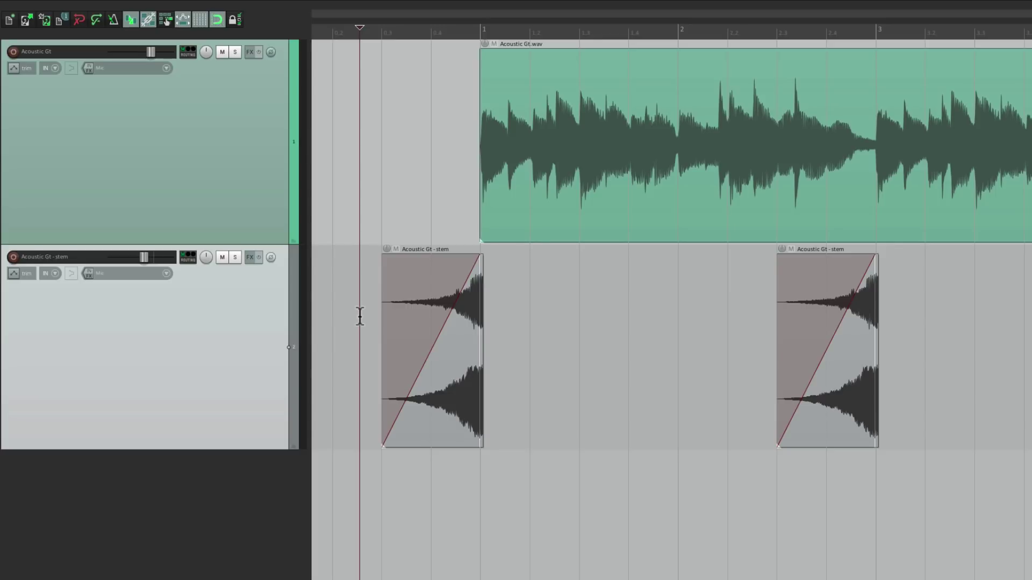
key(space)
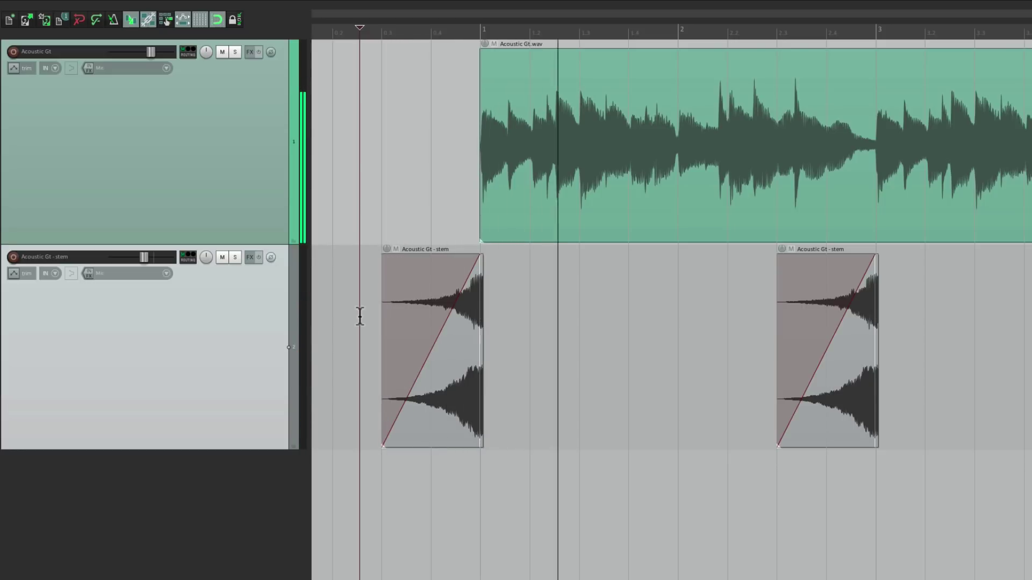
key(space)
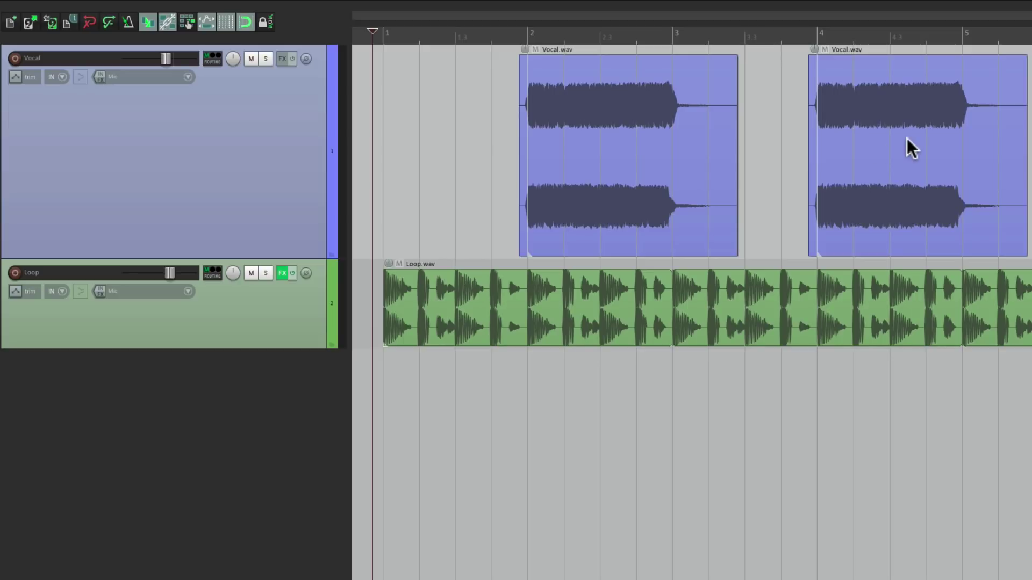
Play the Vocal and Loop tracks together from the start, then stop
key(space)
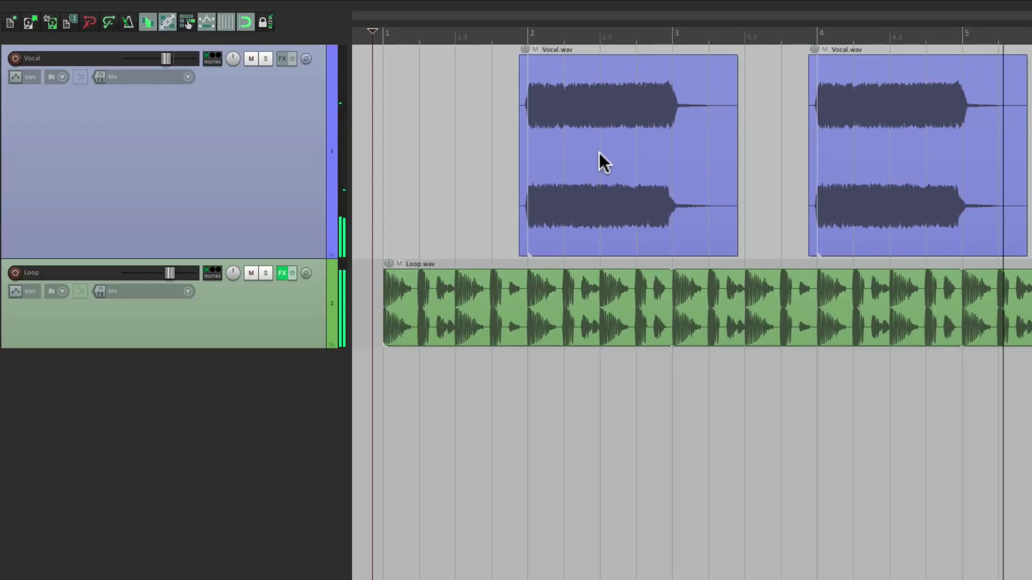
key(space)
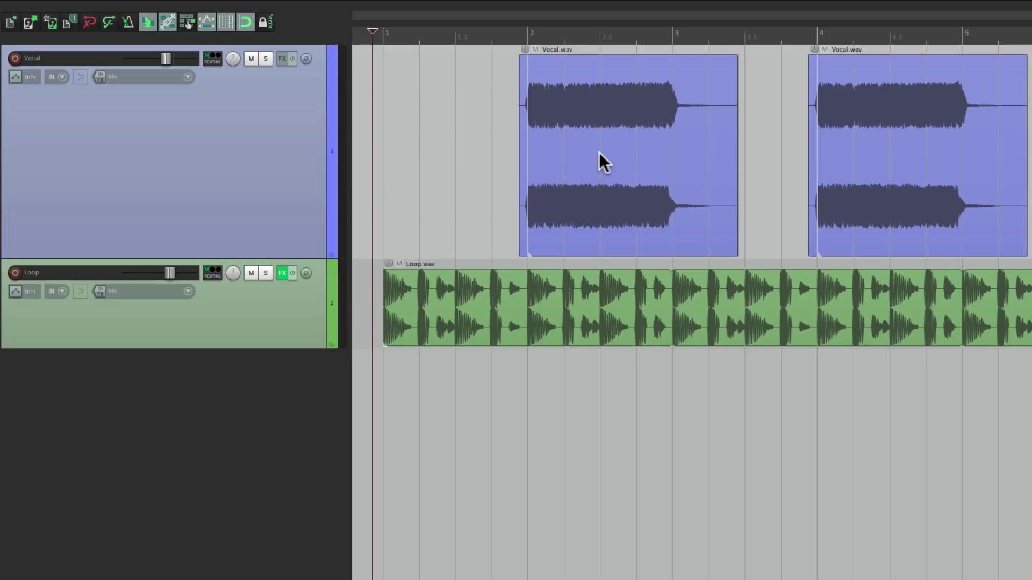
Duplicate the Vocal track, solo the copy, and delete the copy's second Vocal.wav item
right_click(298, 138)
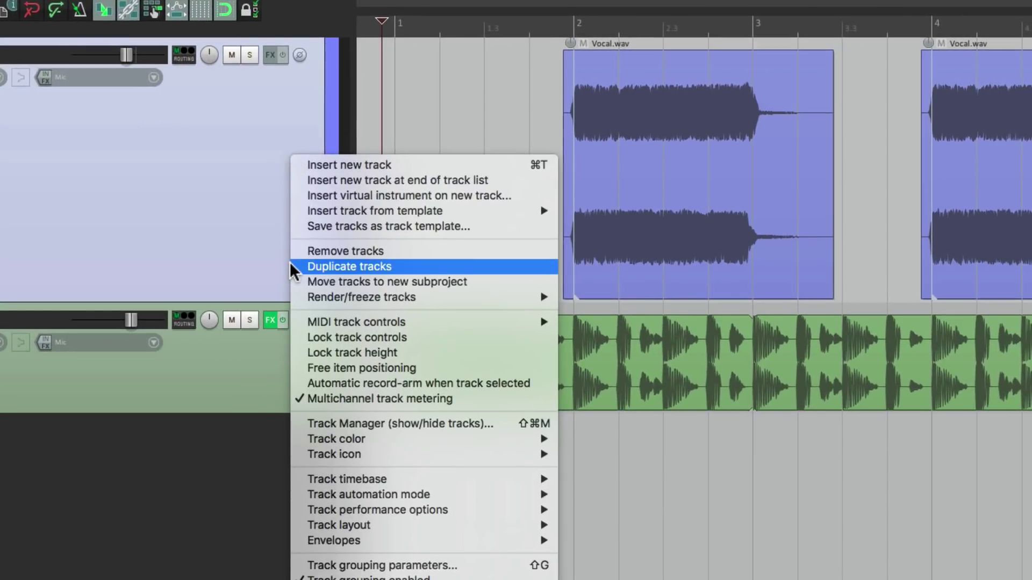
click(290, 266)
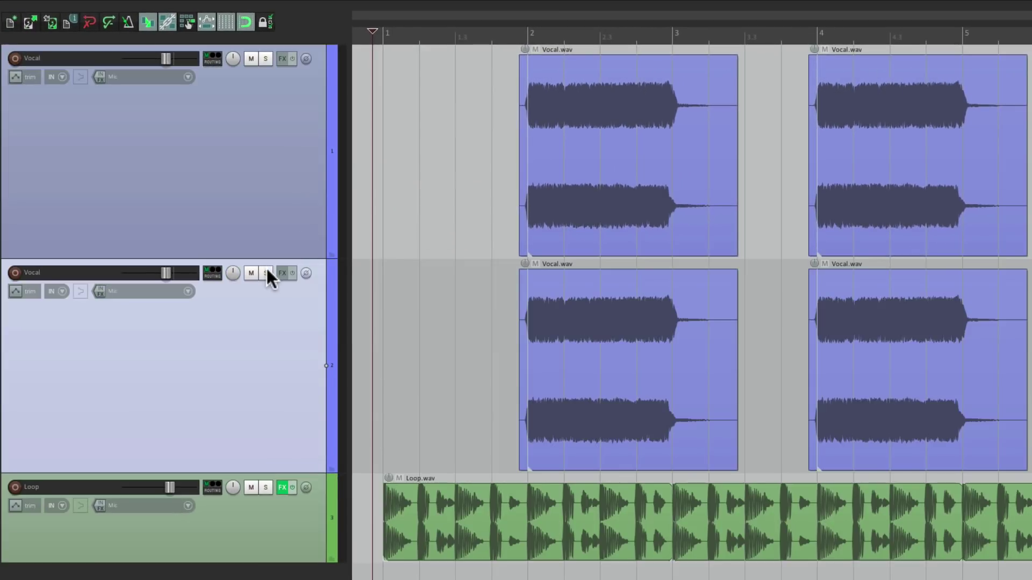
click(266, 273)
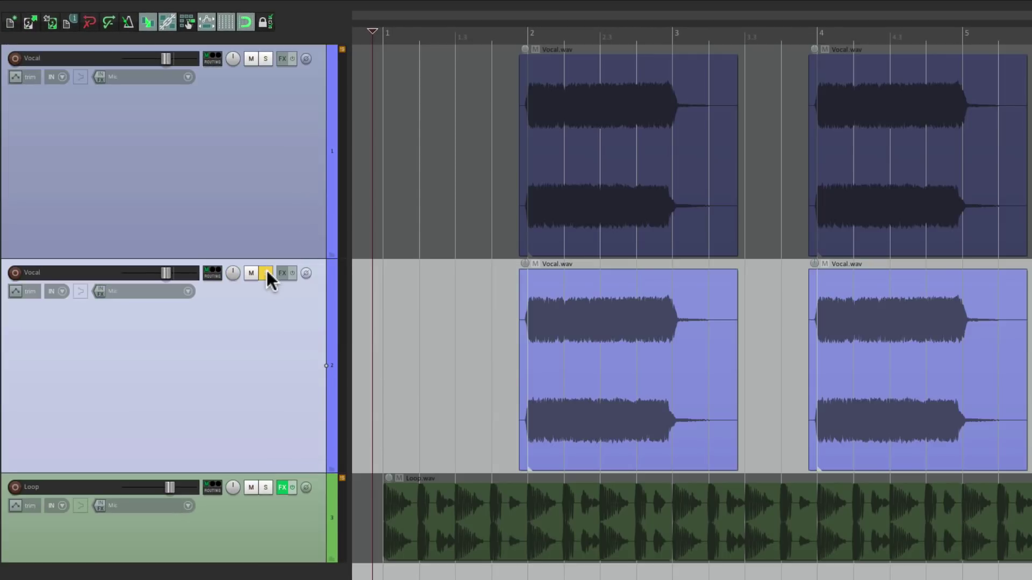
click(873, 341)
key(Delete)
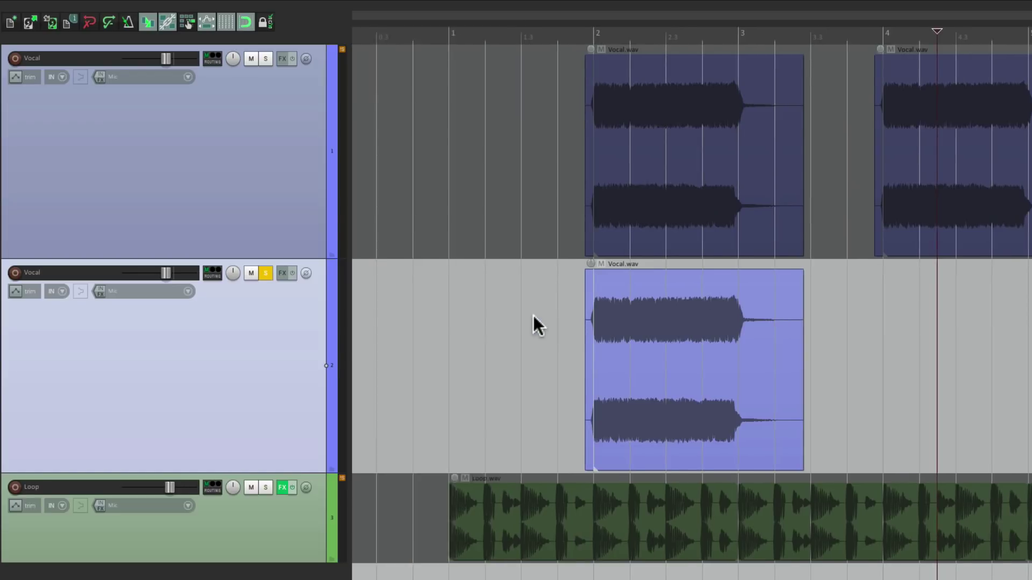
scroll(591, 316, left, 1)
Reverse the active take of the duplicate's Vocal.wav item
right_click(754, 291)
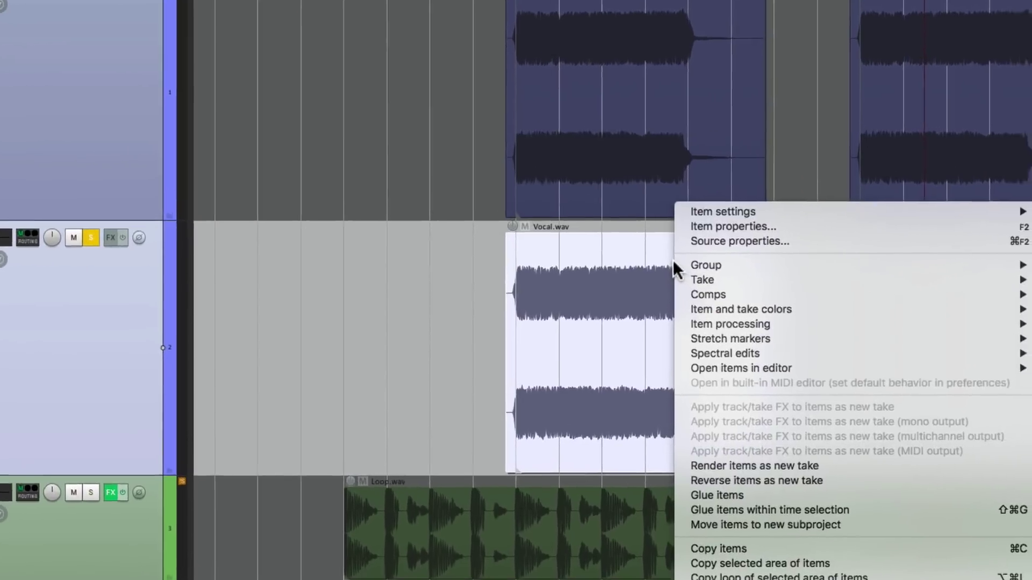
mouse_move(760, 248)
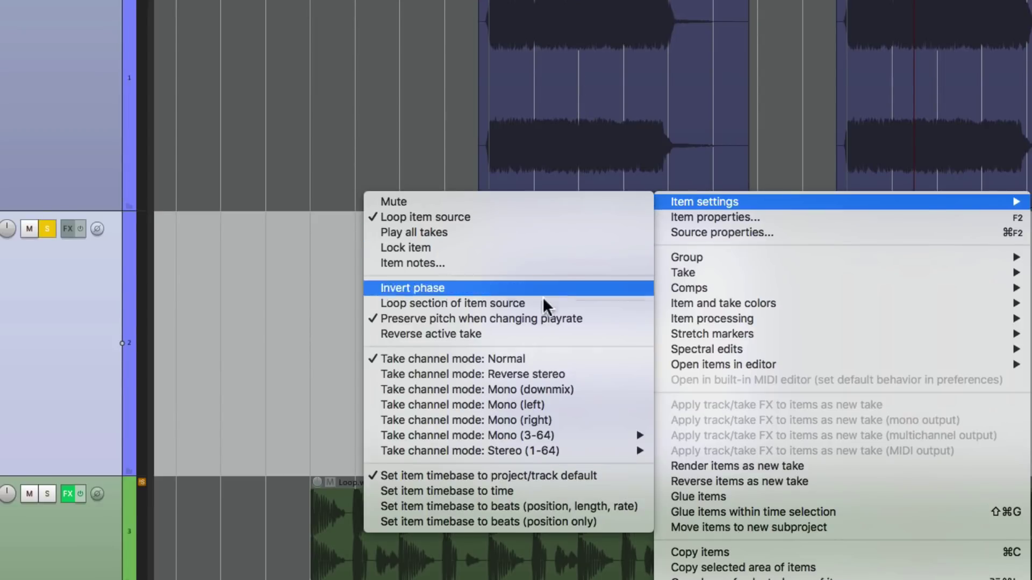
click(540, 334)
Move the reversed vocal item earlier so it ends at bar 2
drag(524, 425, 418, 431)
scroll(459, 450, up, 1)
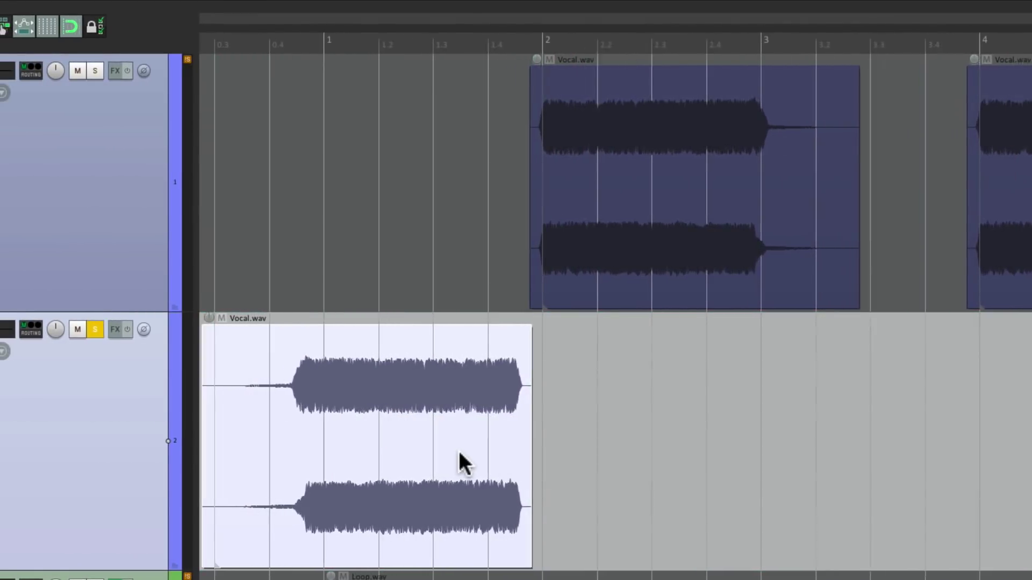
scroll(534, 449, up, 4)
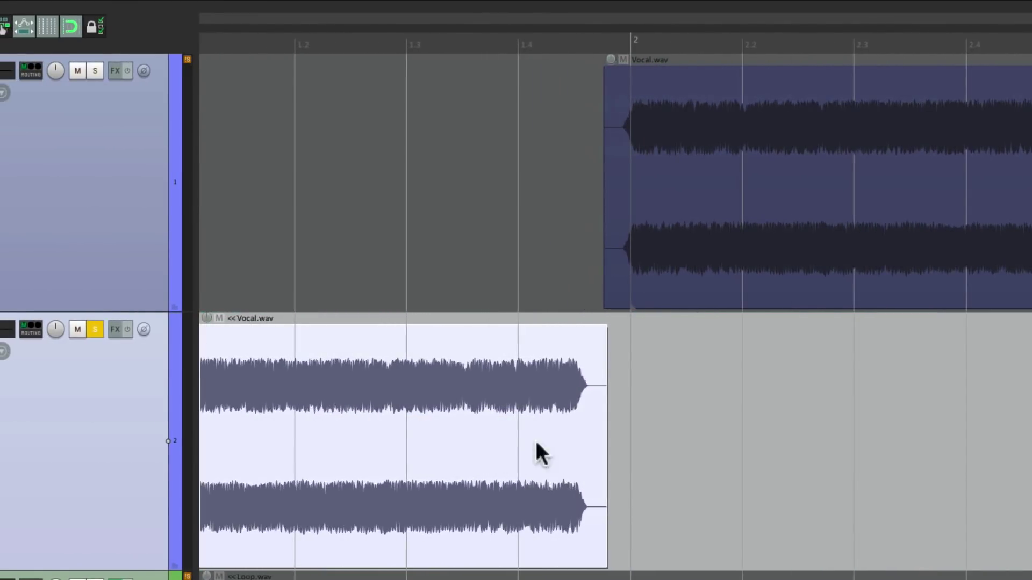
drag(351, 397, 413, 402)
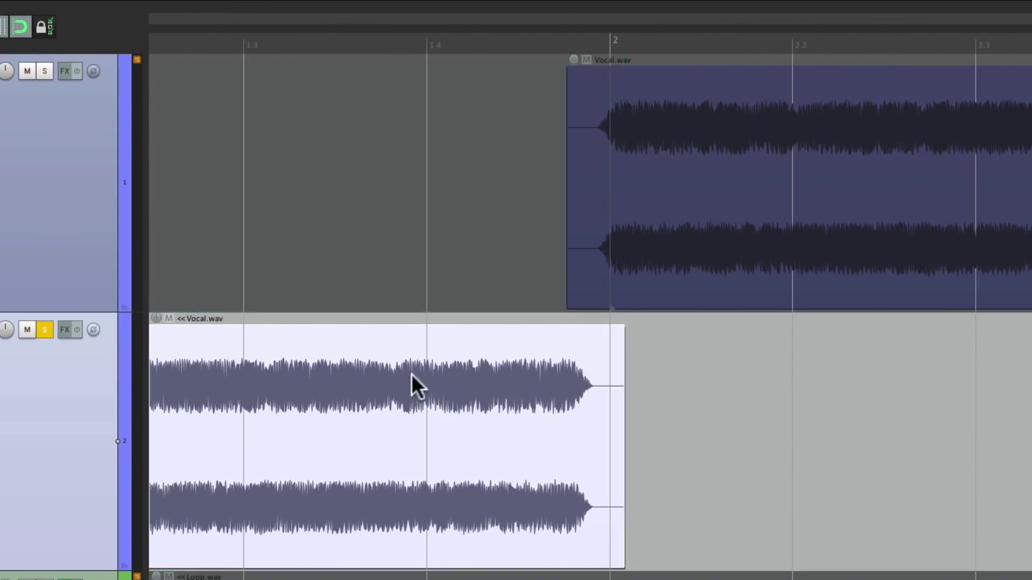
Audition the reversed vocal, split it near 1.4, and select the left part
click(382, 318)
key(space)
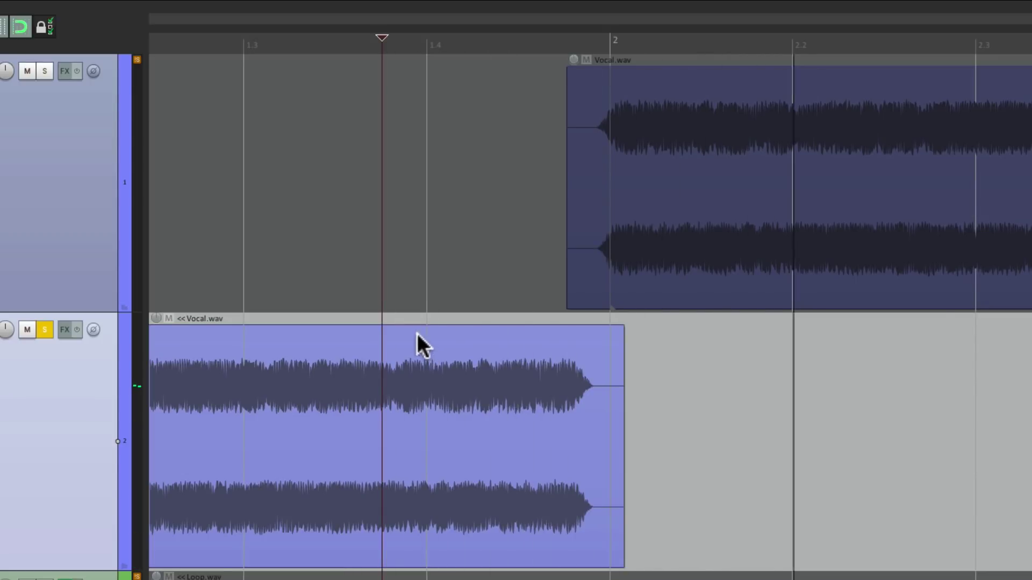
key(space)
key(s)
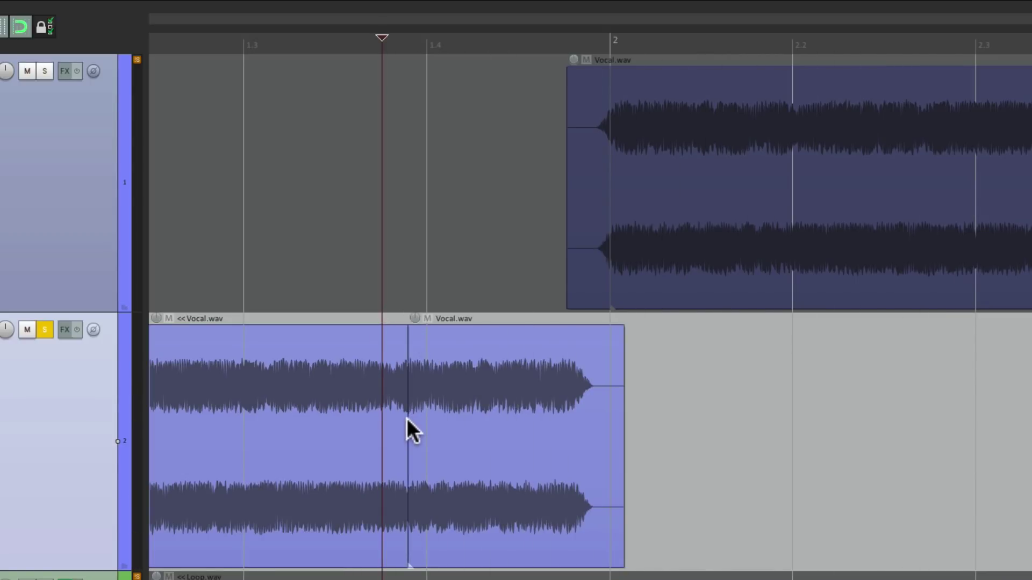
click(360, 425)
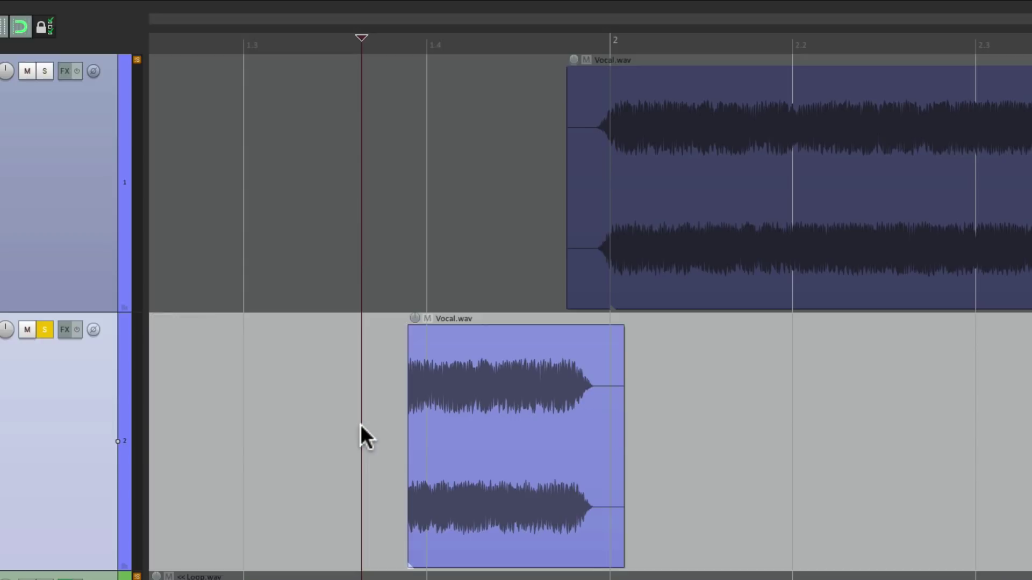
Give the vocal swell a fade-in, trim its start later, and shorten the fade
scroll(509, 425, up, 2)
drag(318, 327, 531, 336)
drag(312, 449, 362, 449)
key(space)
drag(564, 417, 478, 431)
click(285, 440)
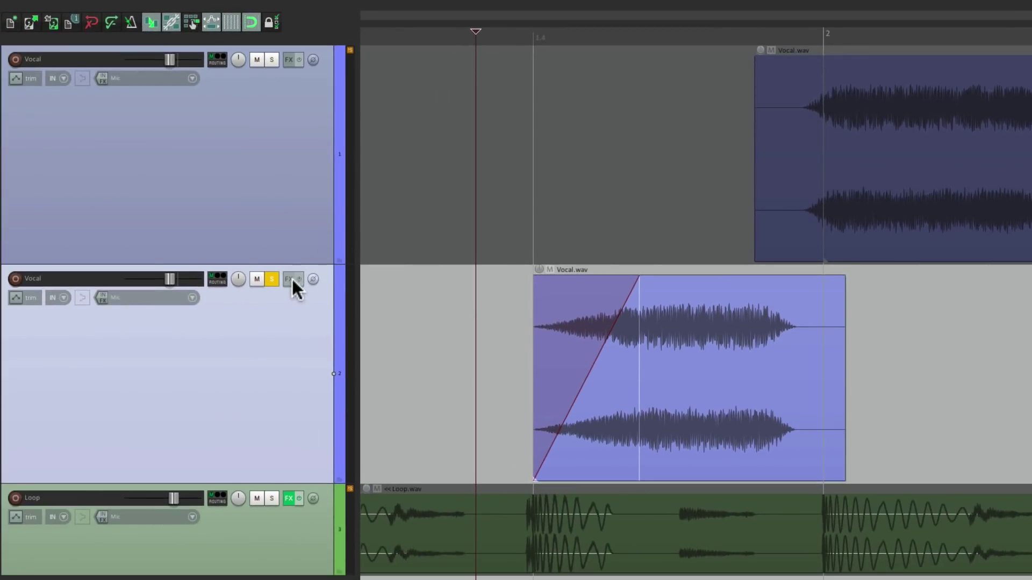
Add VST: Redline Reverb (112dB) to the duplicate Vocal track, found by filtering for 'reverb'
click(291, 279)
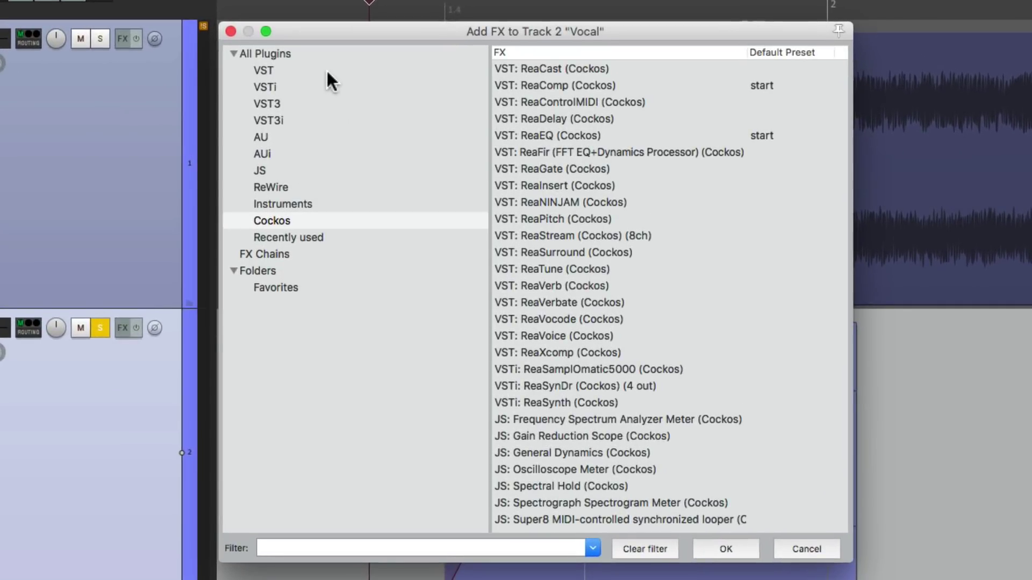
click(326, 55)
click(376, 547)
text(reverb)
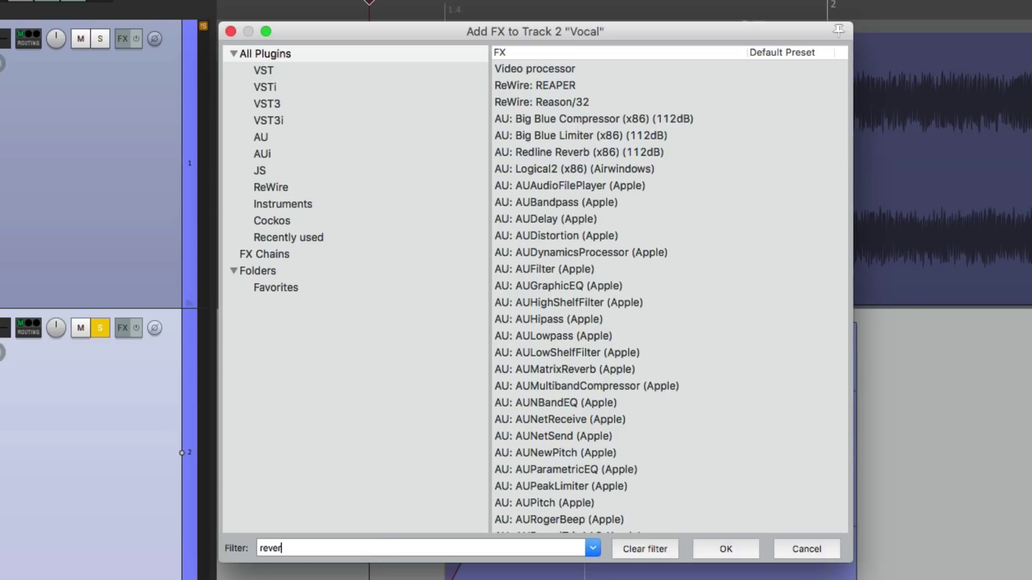
click(594, 204)
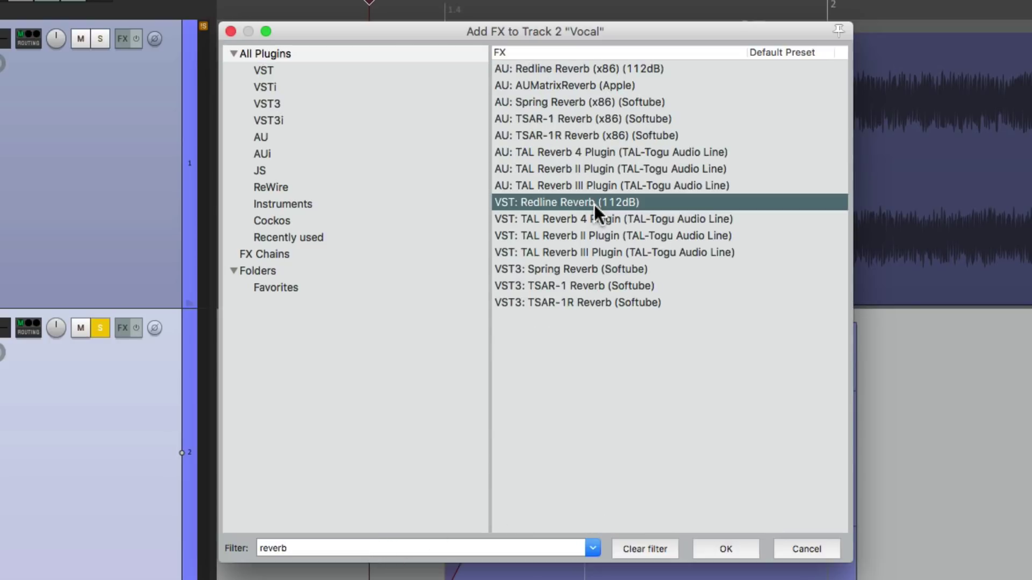
double_click(594, 204)
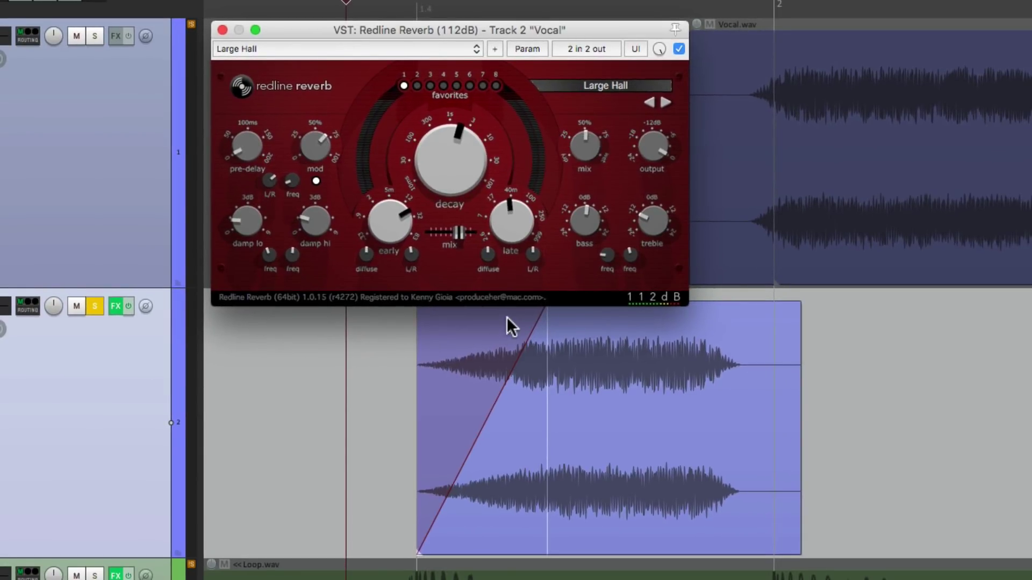
Start the vocal item slightly earlier and set reverb Decay 25 s, Treble 5.8 dB, Wet 100%
key(space)
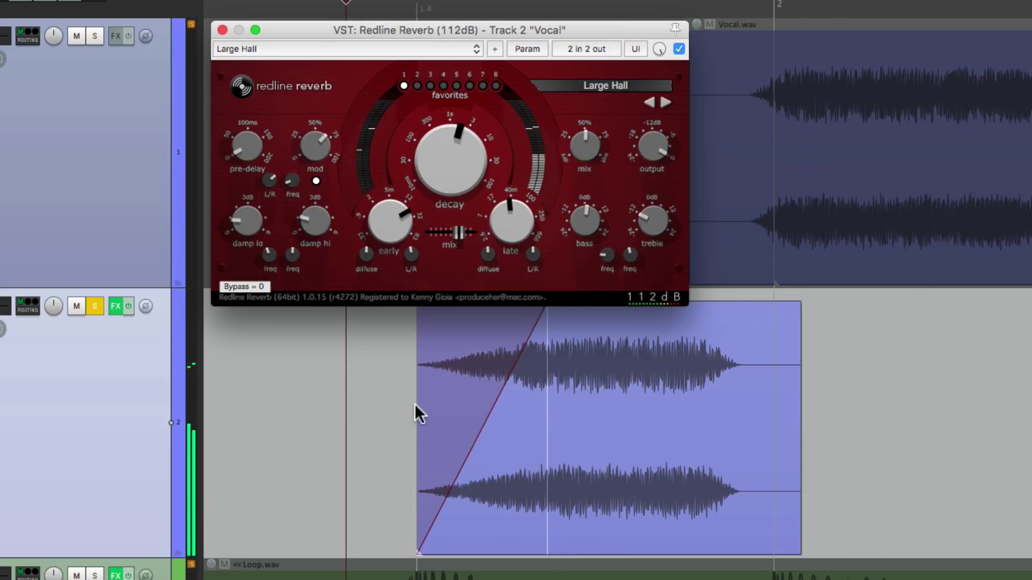
drag(417, 413, 374, 426)
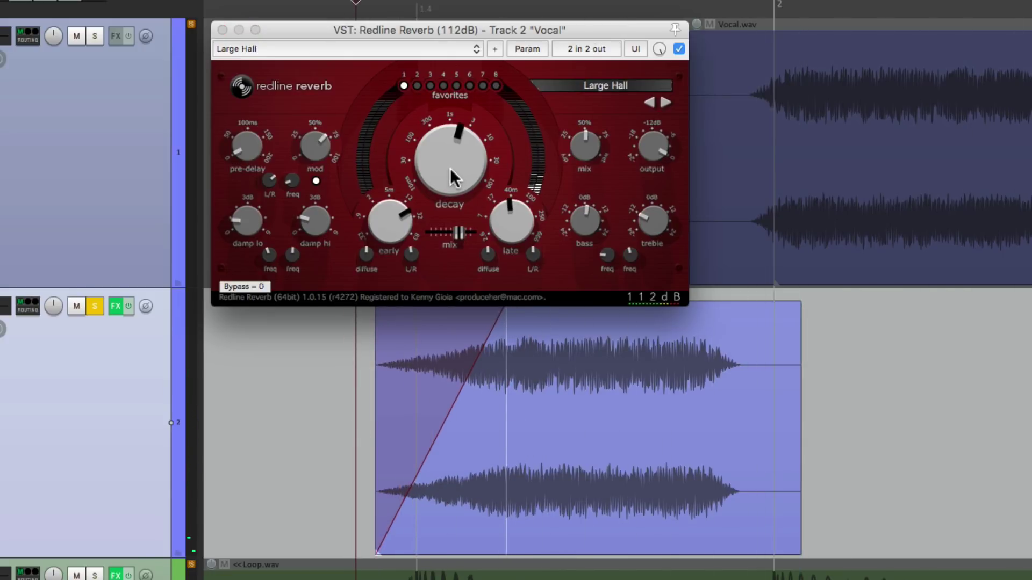
drag(450, 167, 438, 60)
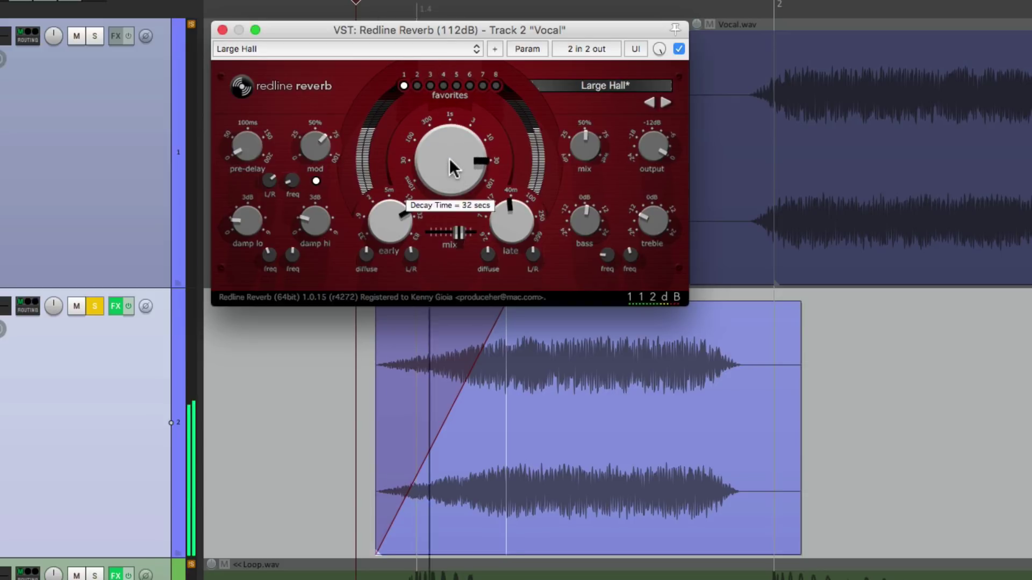
drag(442, 164, 451, 175)
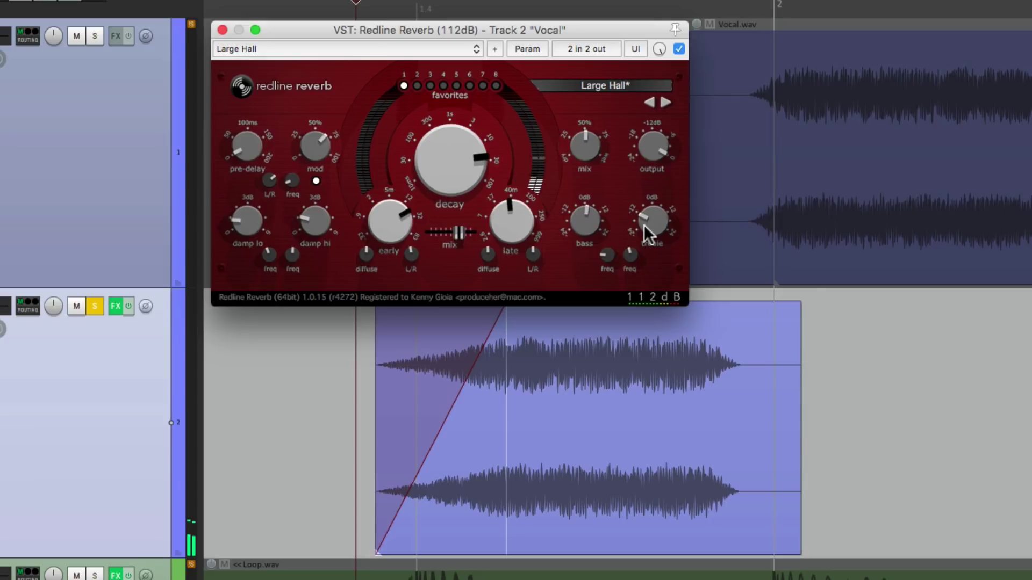
drag(643, 225, 649, 76)
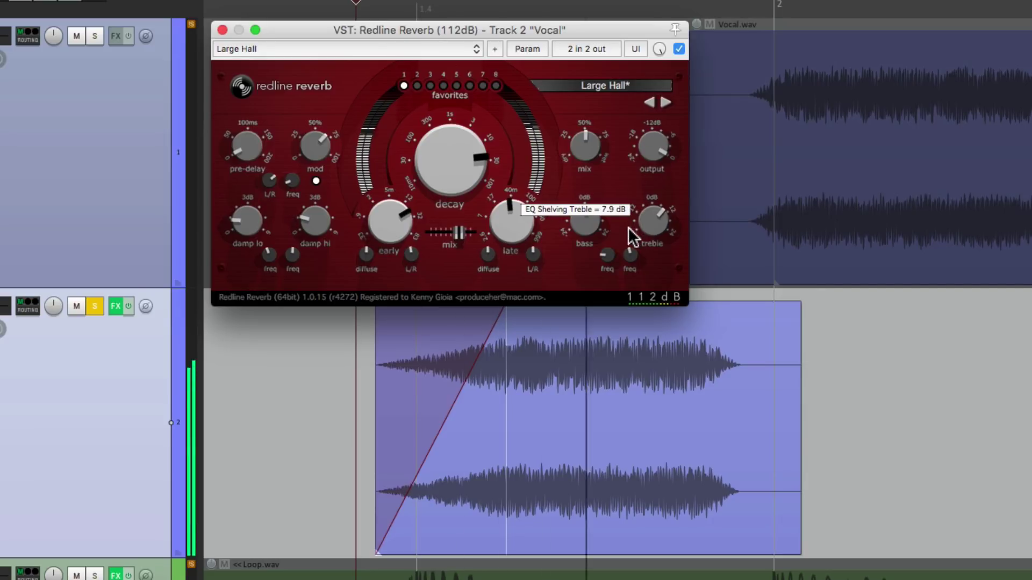
drag(647, 225, 645, 240)
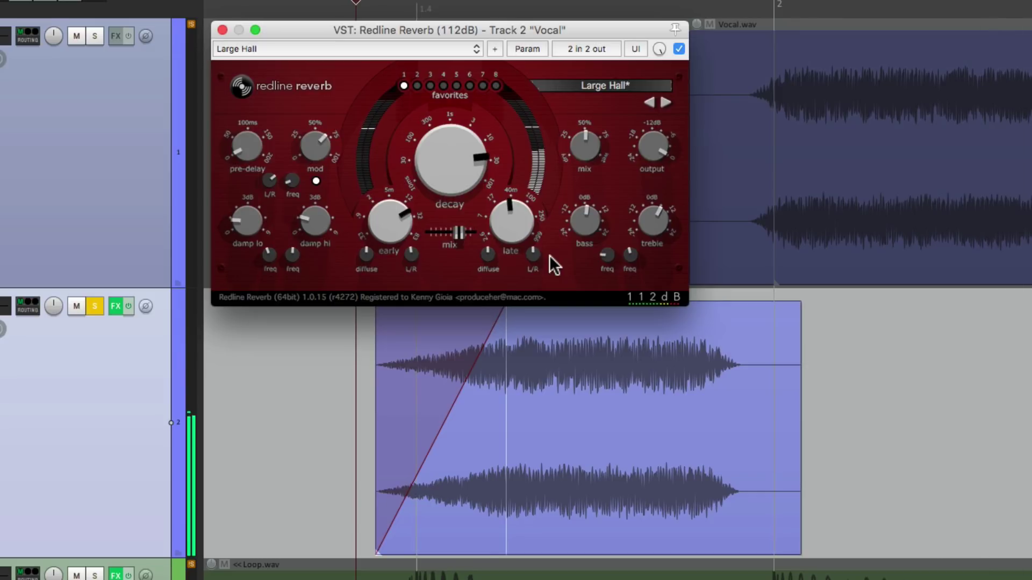
mouse_move(587, 146)
drag(587, 147, 587, 125)
Lengthen the vocal item leftward and render the track to a stereo Vocal - stem track
drag(376, 460, 366, 510)
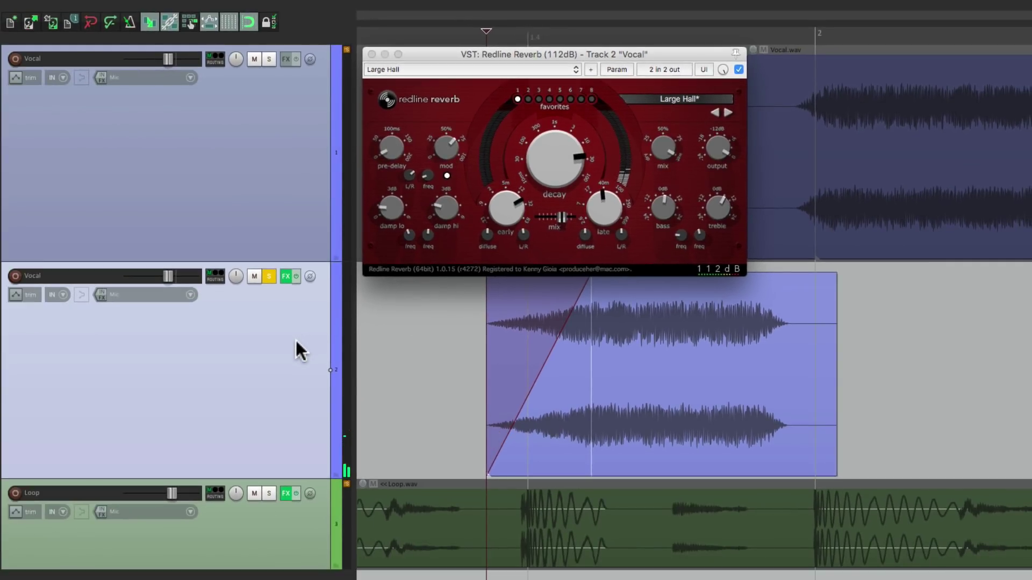
right_click(296, 343)
mouse_move(308, 459)
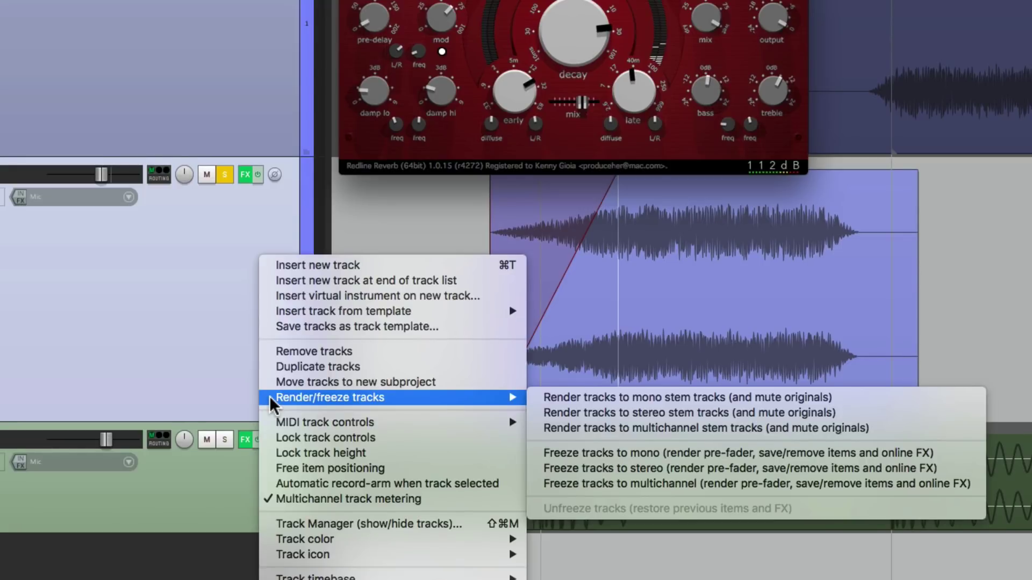
click(531, 407)
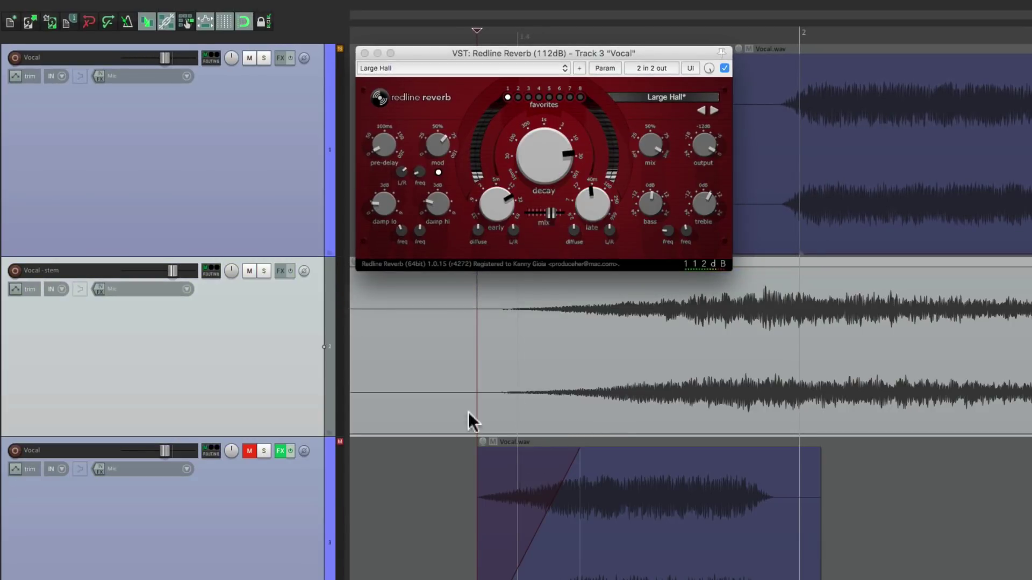
click(288, 553)
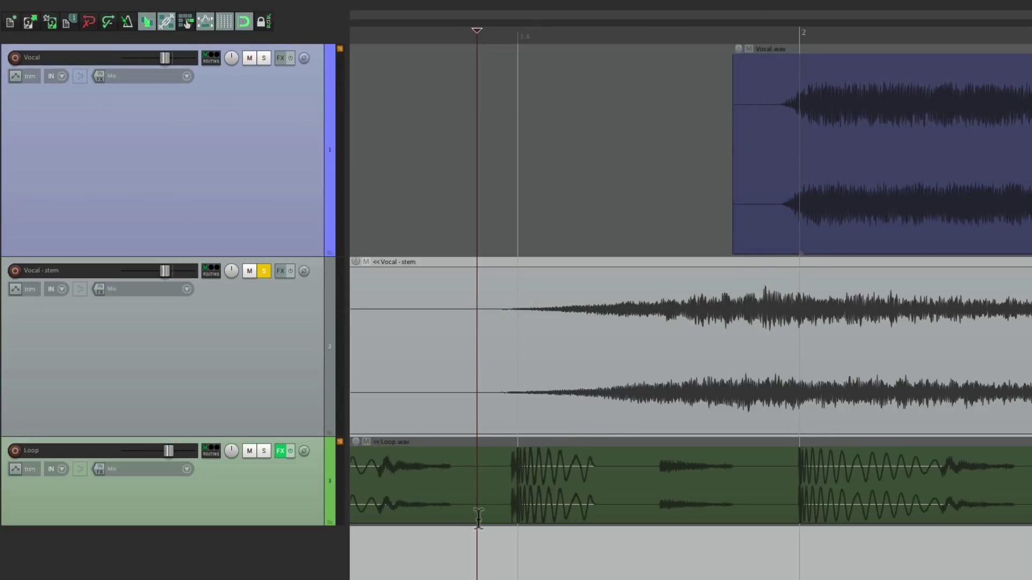
Play the rendered Vocal - stem, then reverse its active take
scroll(568, 337, down, 5)
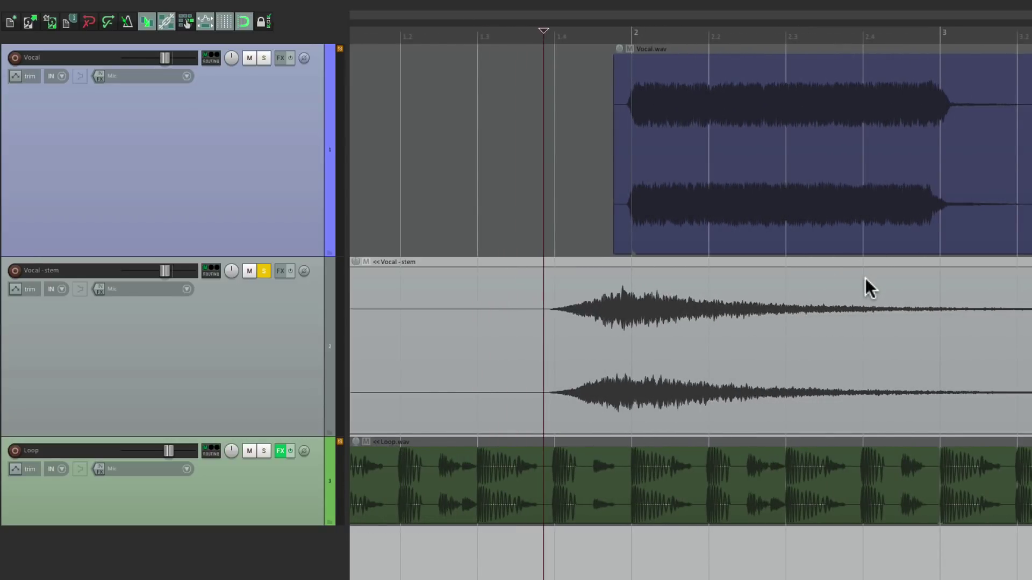
key(space)
key(space)
right_click(821, 285)
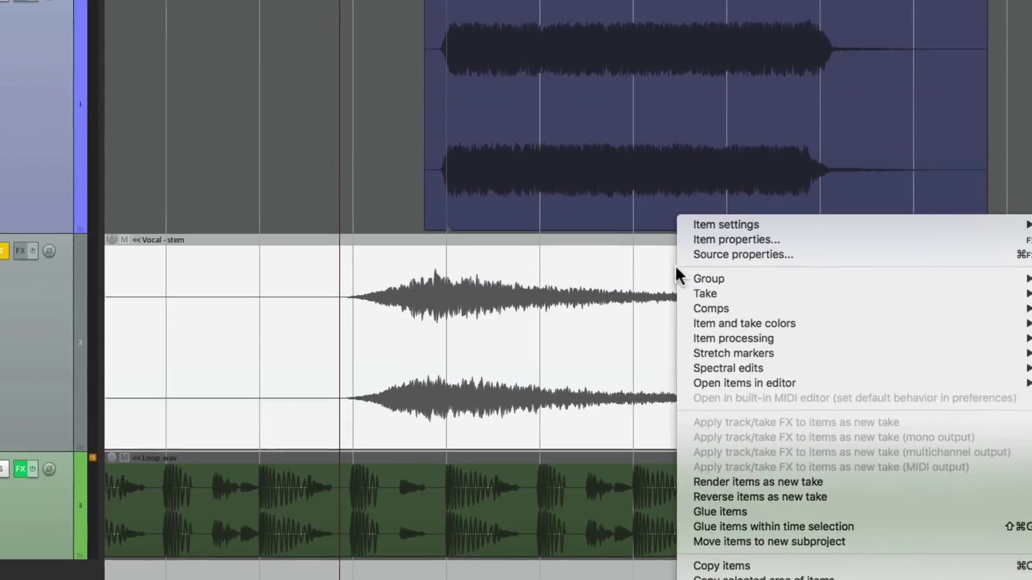
mouse_move(821, 248)
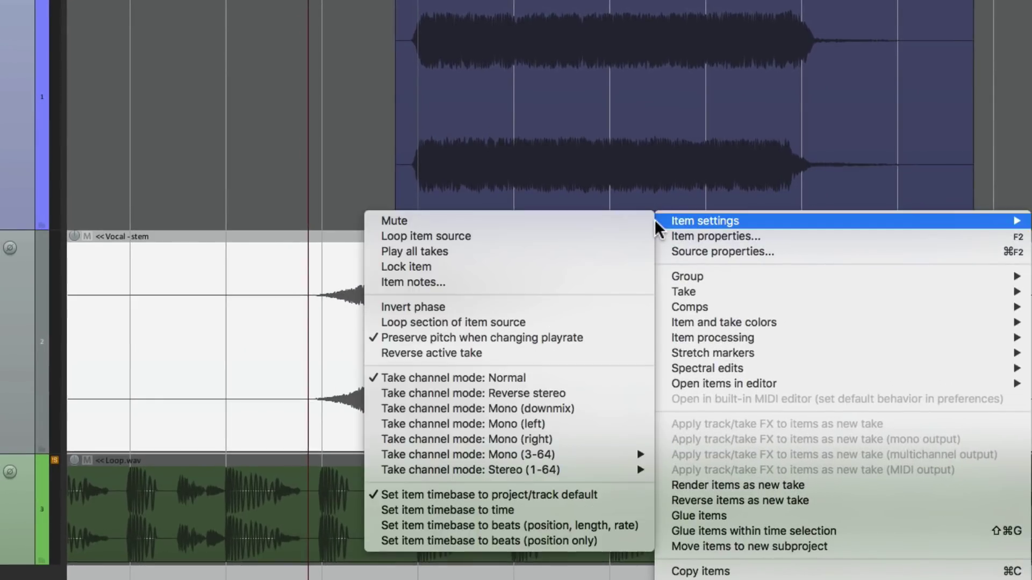
click(488, 353)
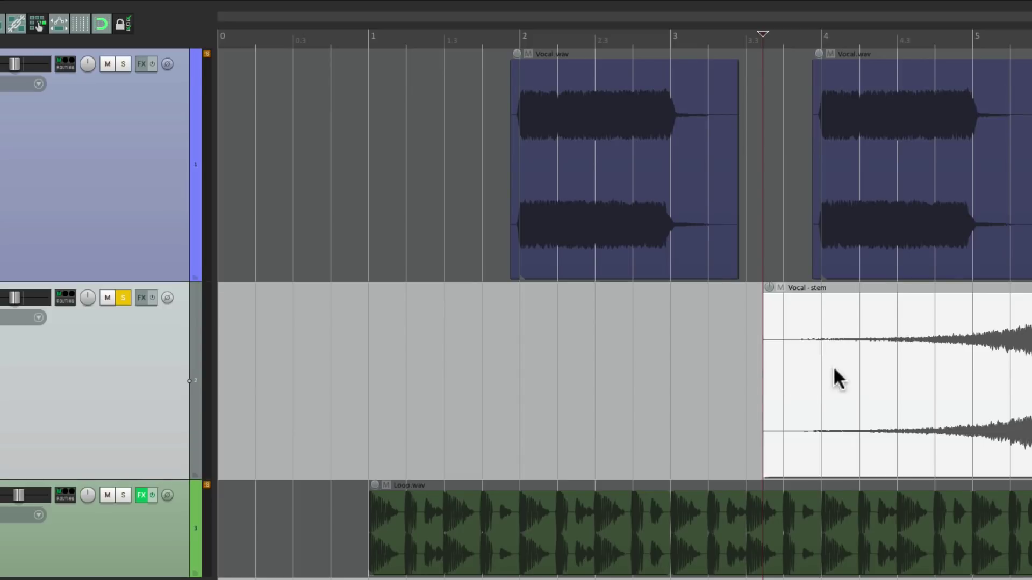
Move the reversed Vocal - stem earlier so its peak lands on bar 2
drag(834, 375, 315, 387)
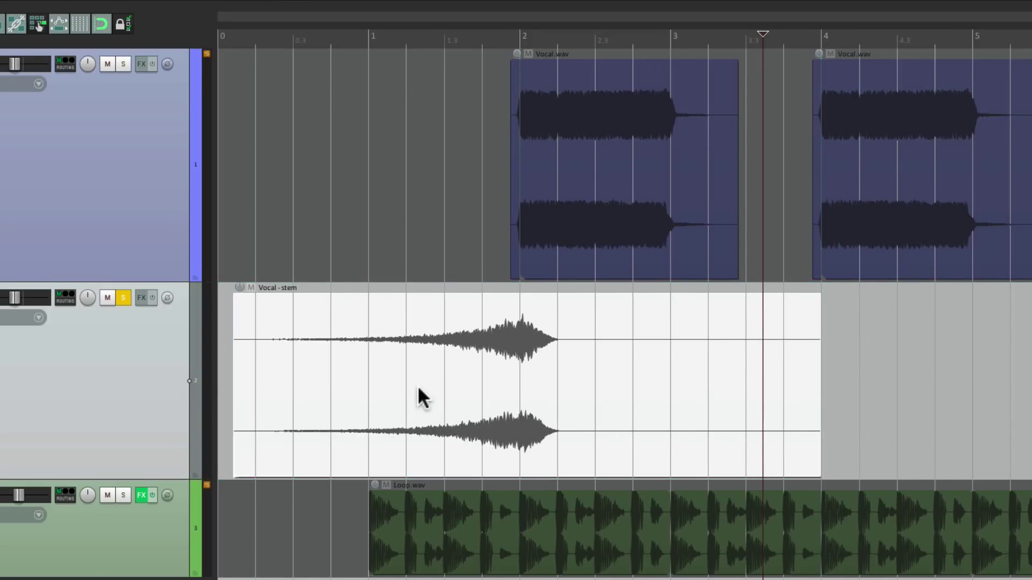
scroll(418, 385, up, 6)
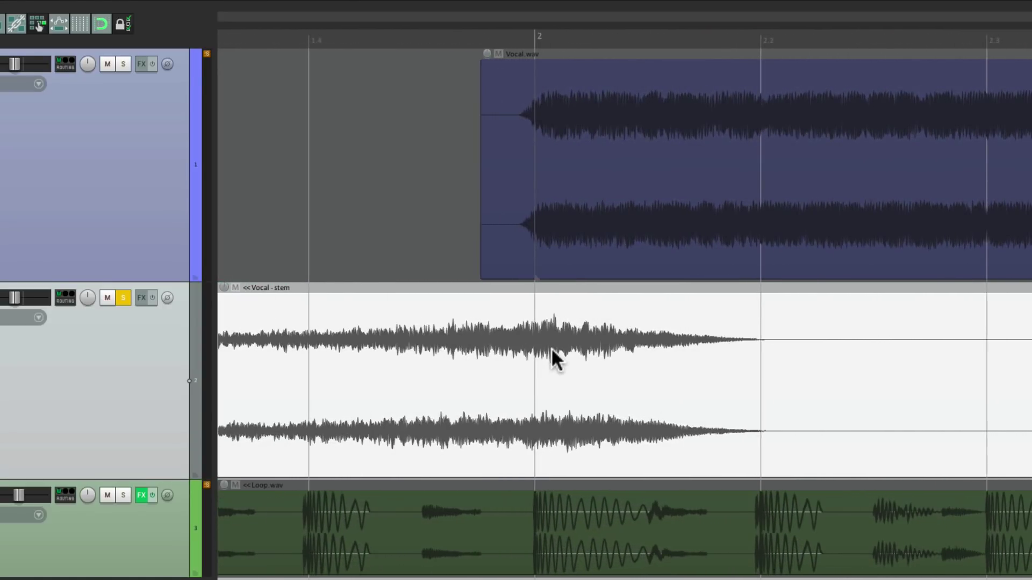
mouse_move(554, 358)
mouse_down()
mouse_move(564, 356)
mouse_move(530, 362)
mouse_move(551, 359)
mouse_up()
scroll(543, 368, up, 1)
scroll(543, 366, up, 3)
scroll(551, 359, down, 5)
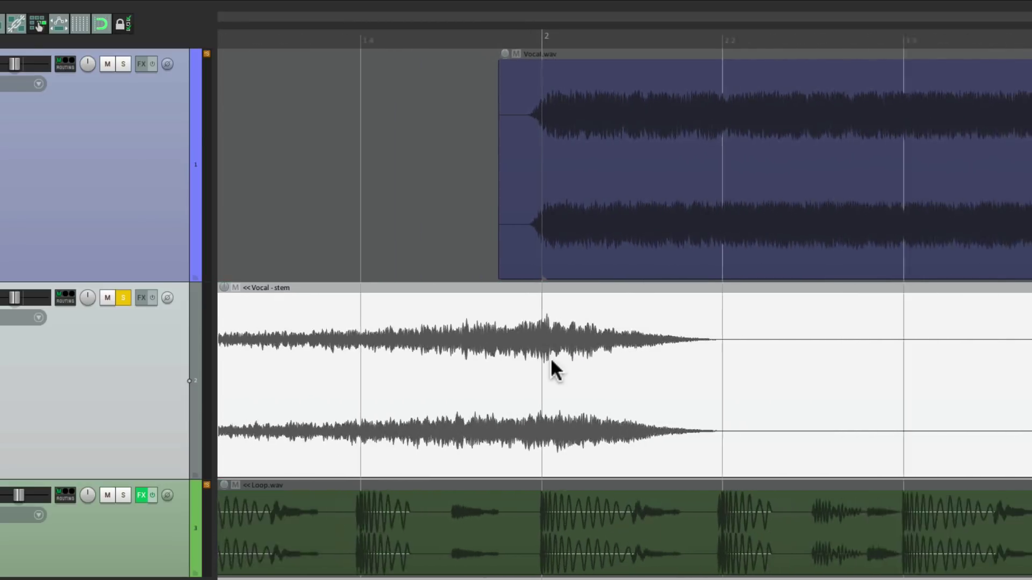
scroll(550, 357, down, 3)
Unsolo the stem track and play the whole mix from bar 1
click(357, 433)
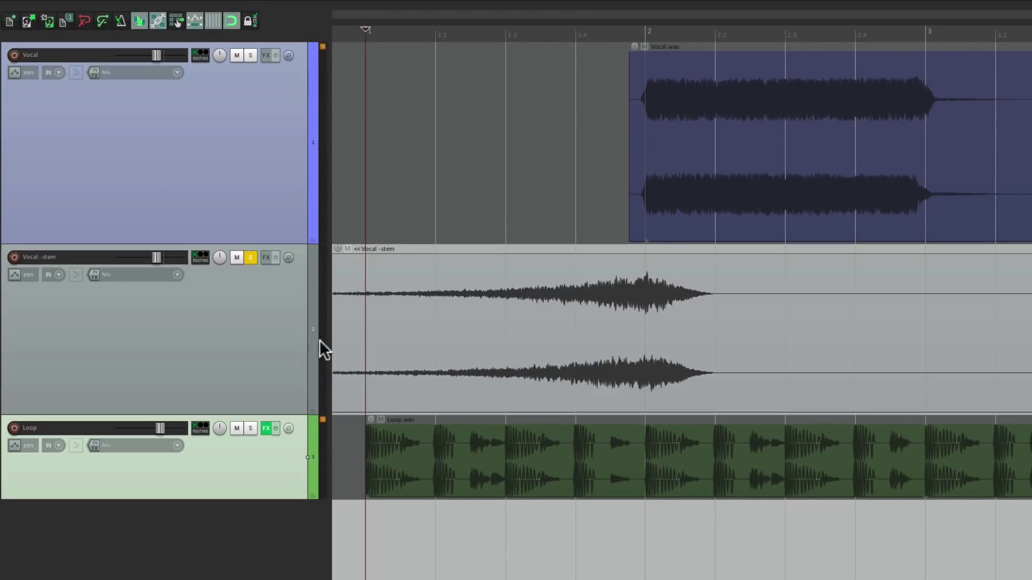
click(251, 257)
key(space)
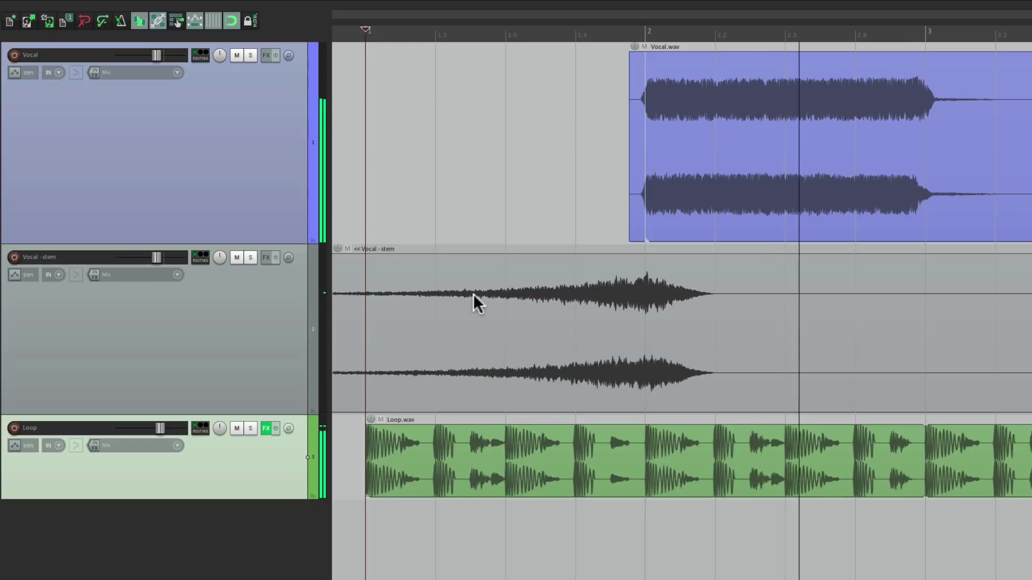
key(space)
key(space)
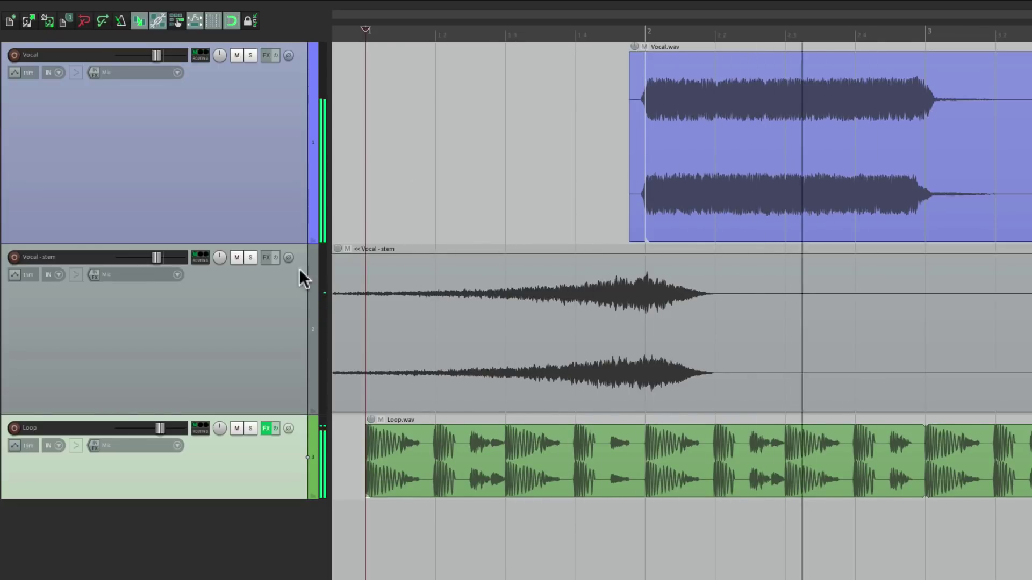
key(space)
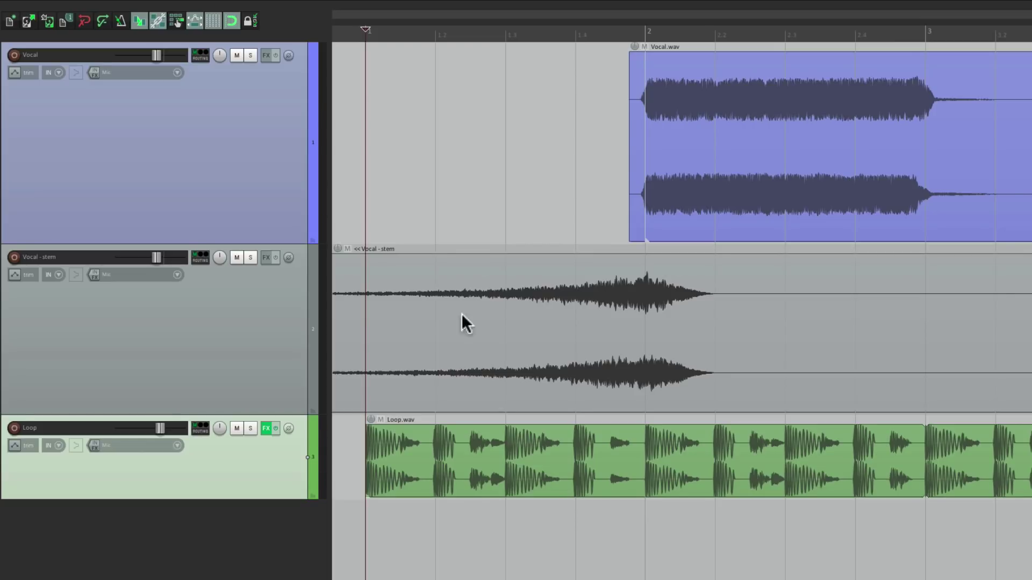
Delete the stem piece before bar 1 and fade the swell in up to bar 2
click(369, 340)
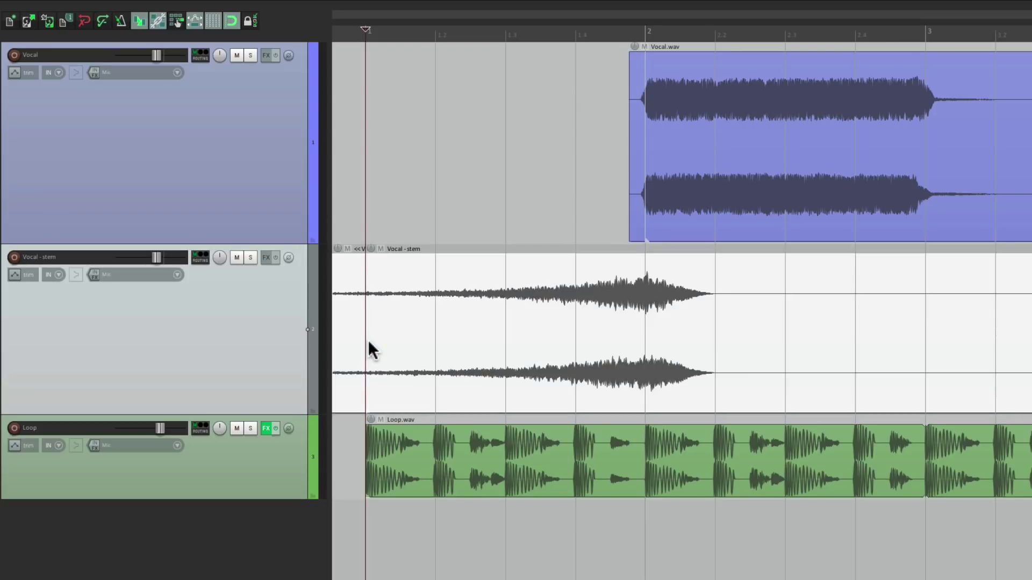
click(341, 305)
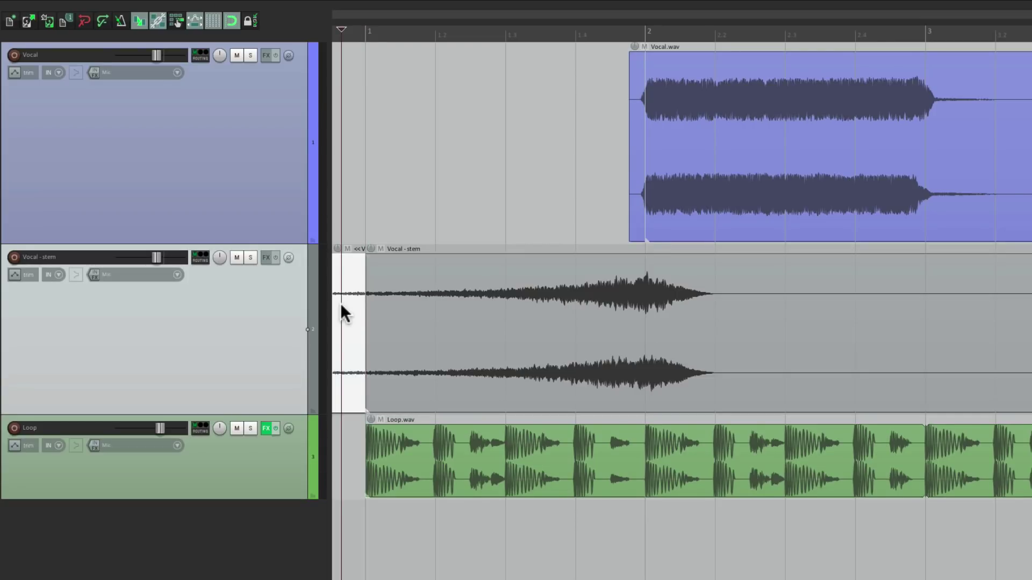
key(Delete)
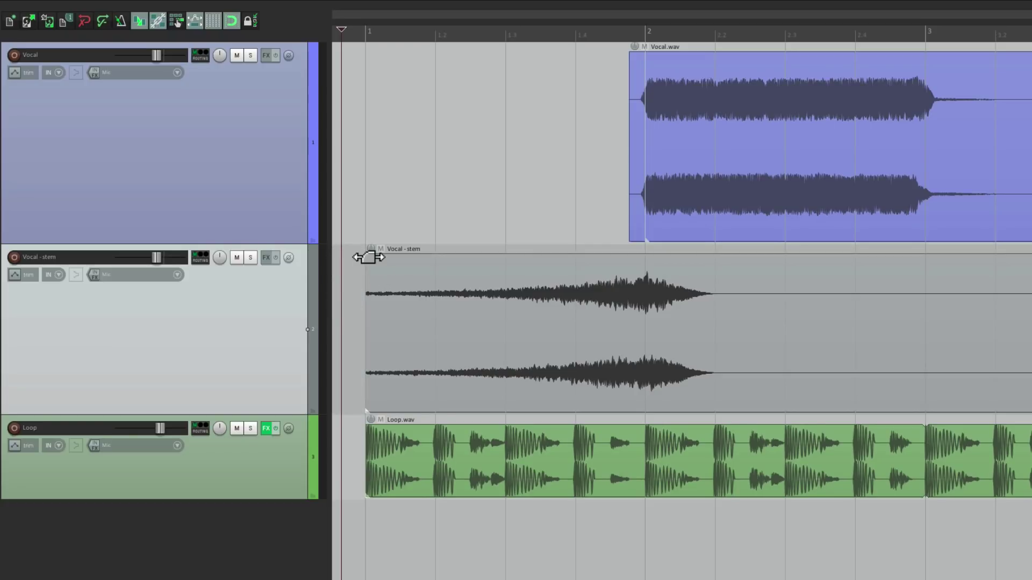
drag(369, 257, 638, 290)
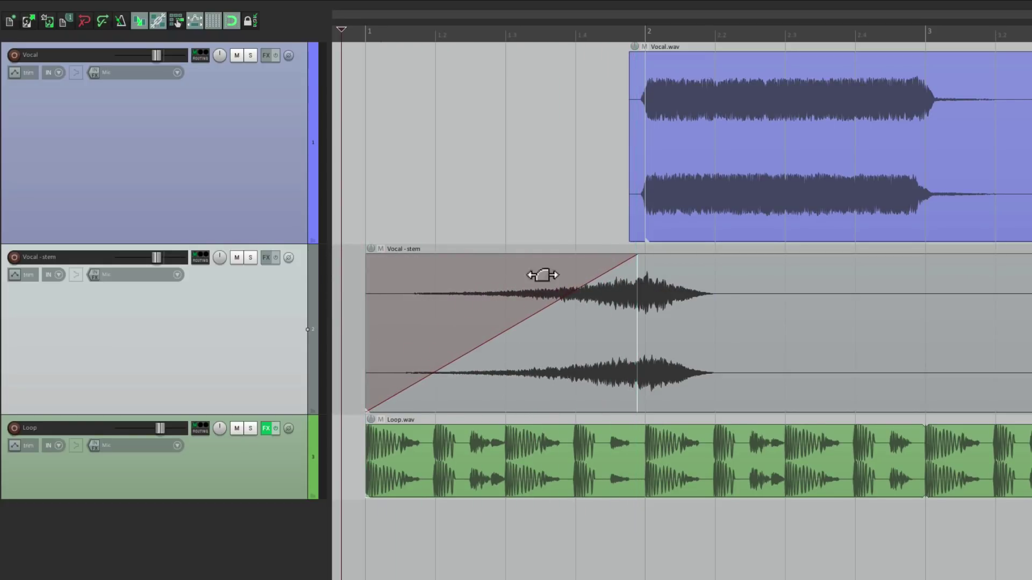
click(356, 301)
key(space)
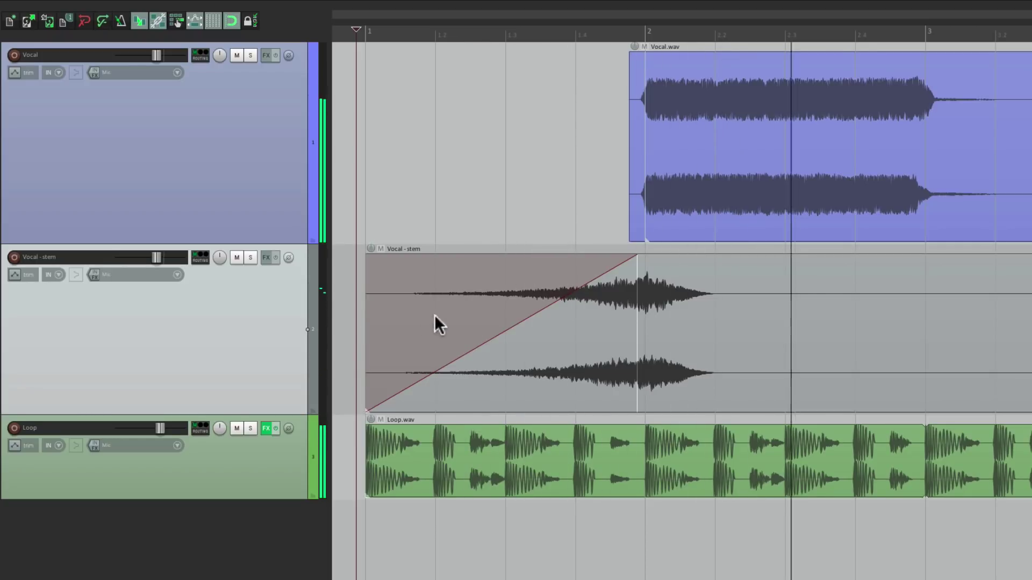
Split the stem where the vocal begins, delete the tail, and play from the start
scroll(669, 315, up, 5)
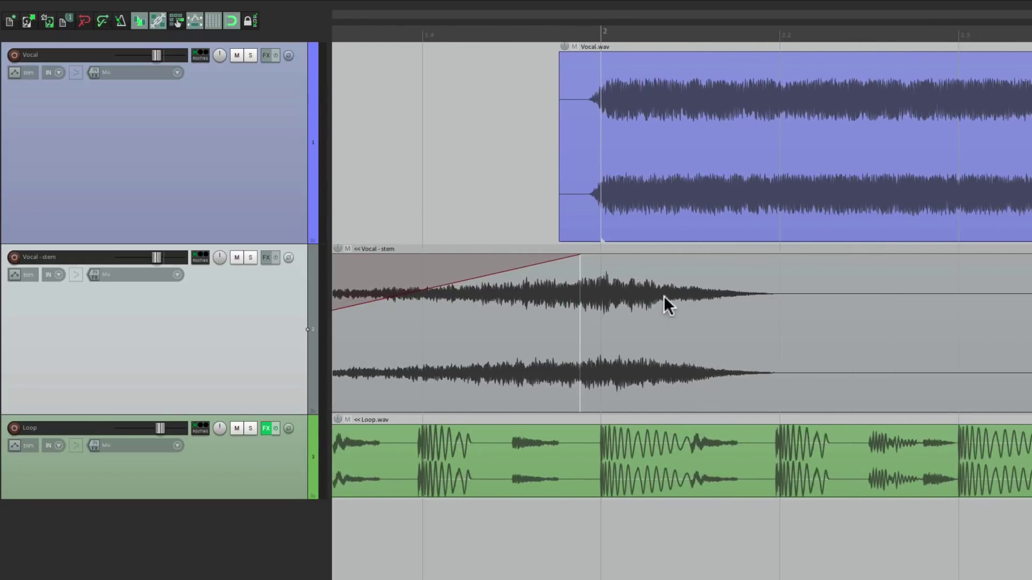
key(s)
click(673, 321)
key(Delete)
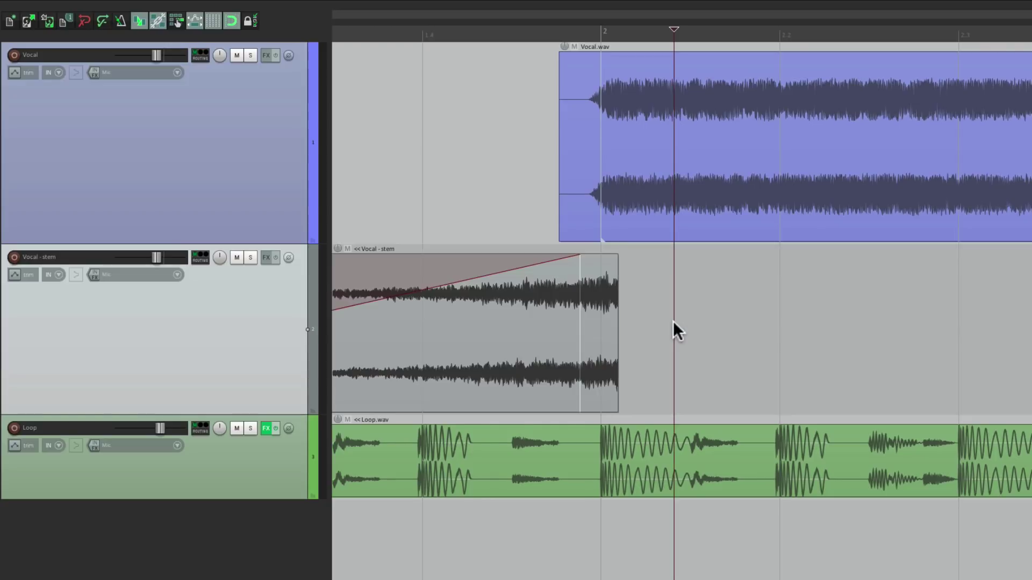
scroll(672, 321, down, 2)
scroll(672, 321, down, 3)
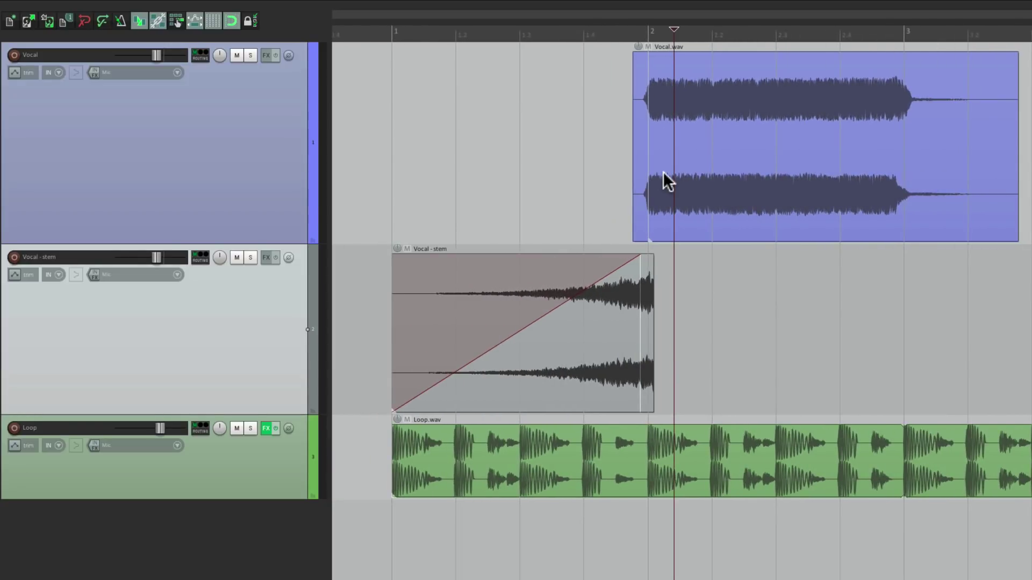
key(Home)
key(space)
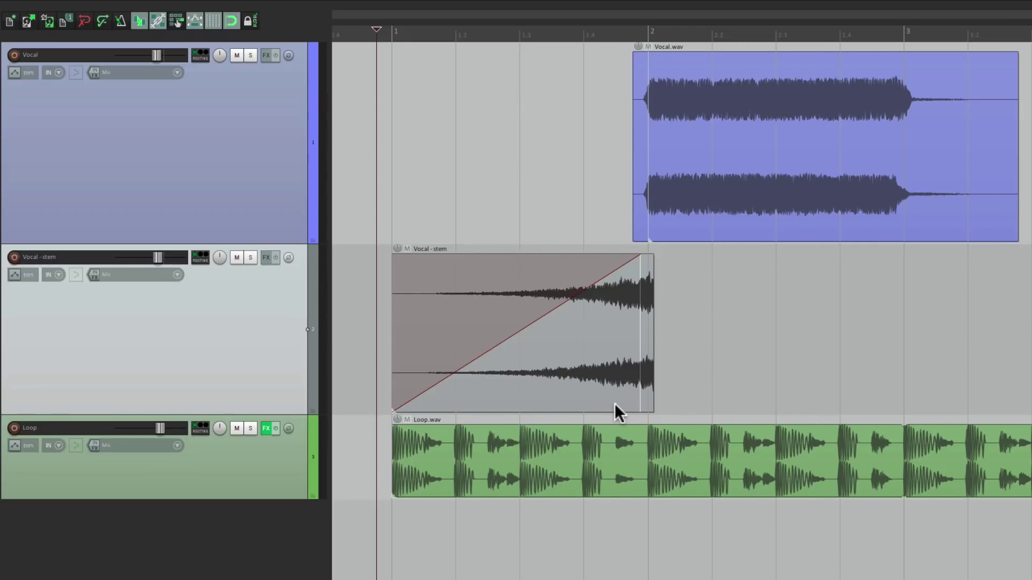
Copy the Vocal - stem swell to bar 3 and play both swells against the vocals
scroll(614, 403, down, 3)
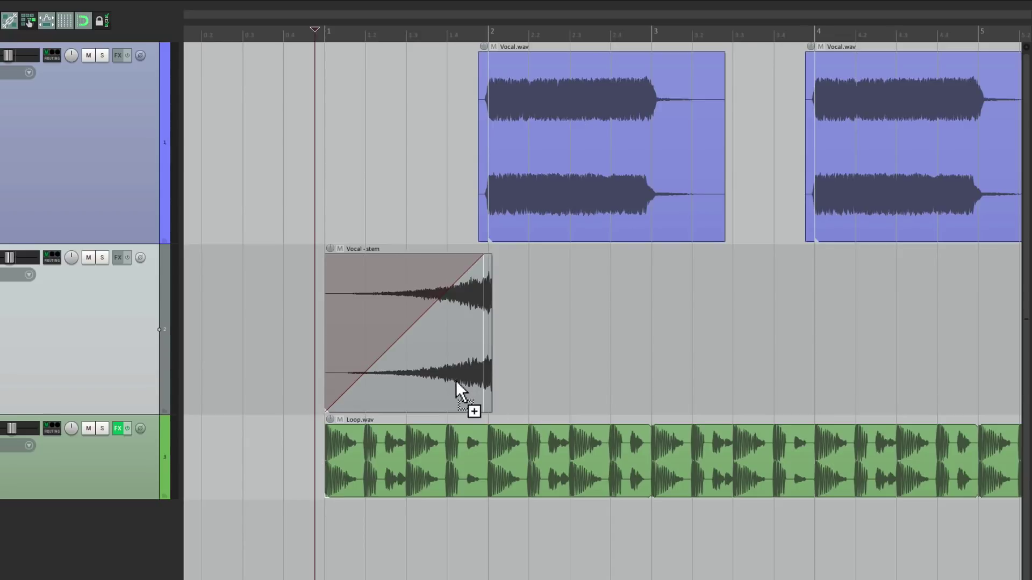
drag(430, 372, 759, 369)
click(309, 320)
key(space)
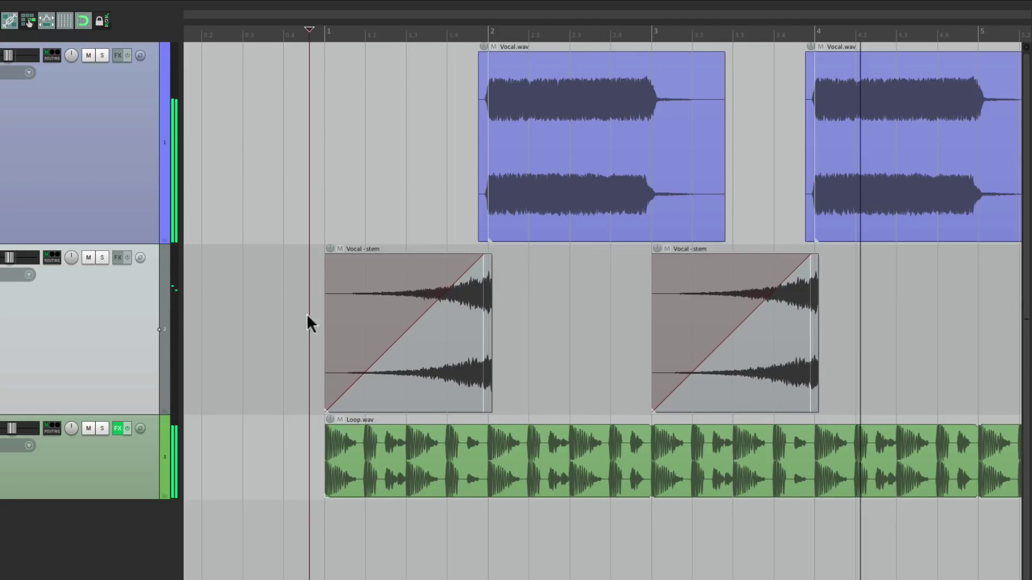
key(space)
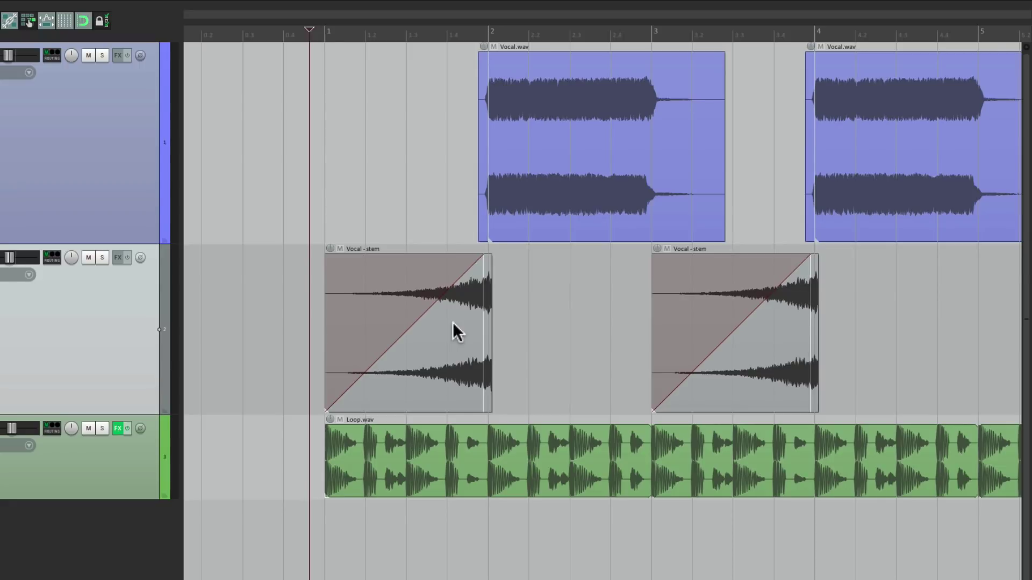
Give the first Vocal - stem swell a slow-start curved fade-in, set the track to -1.41 dB, and play
scroll(452, 321, up, 4)
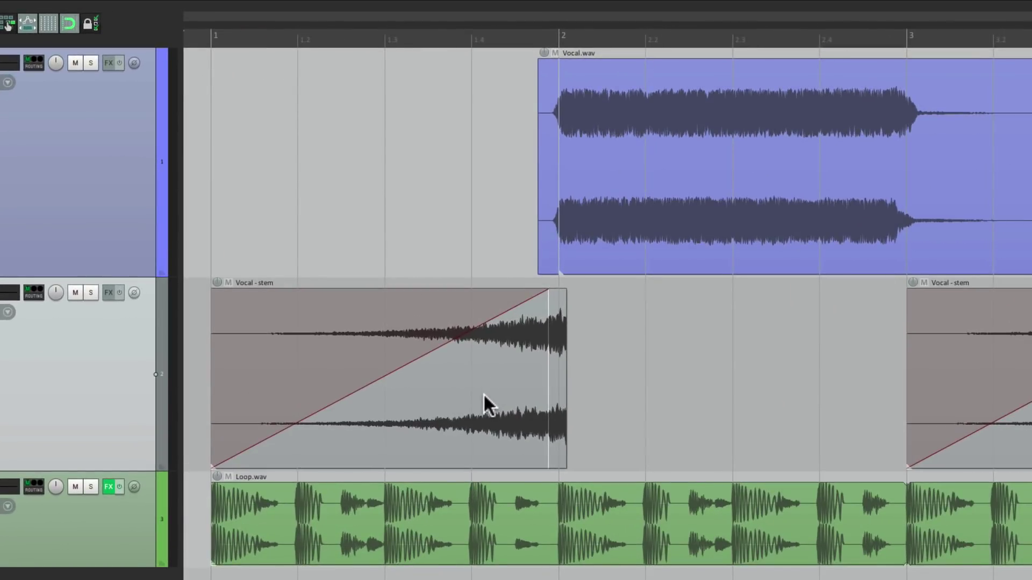
right_click(537, 292)
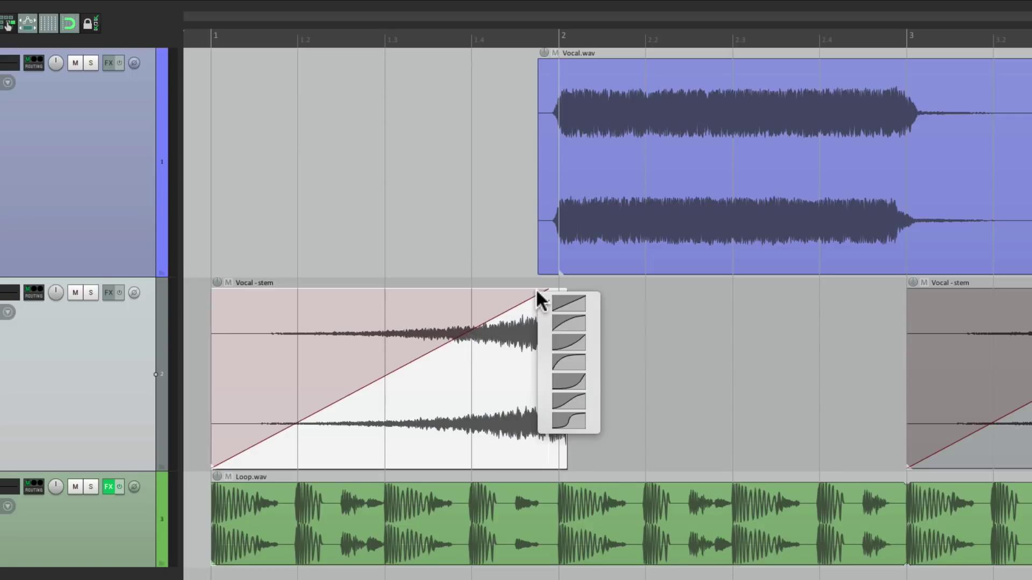
click(551, 341)
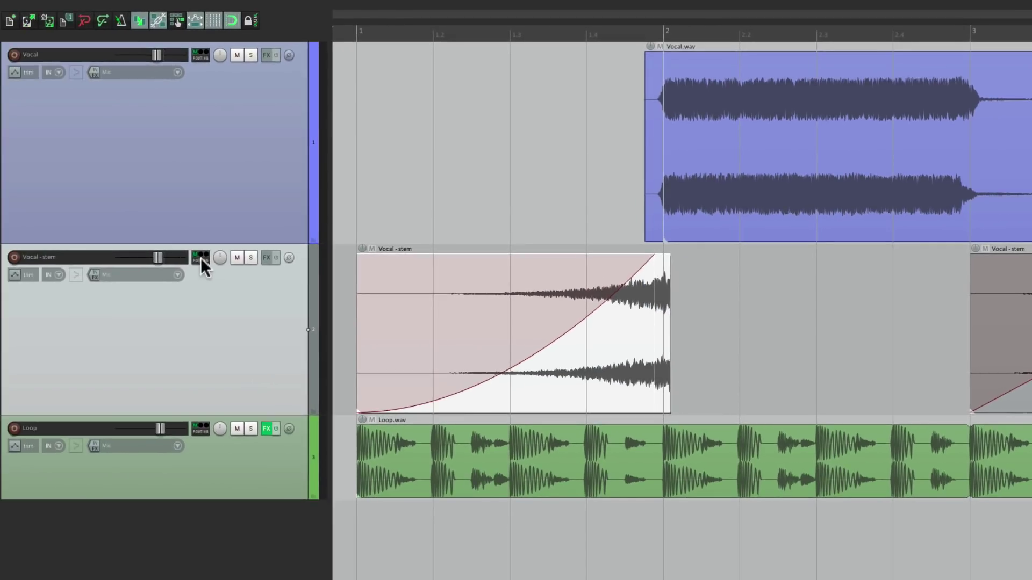
drag(159, 256, 159, 258)
key(space)
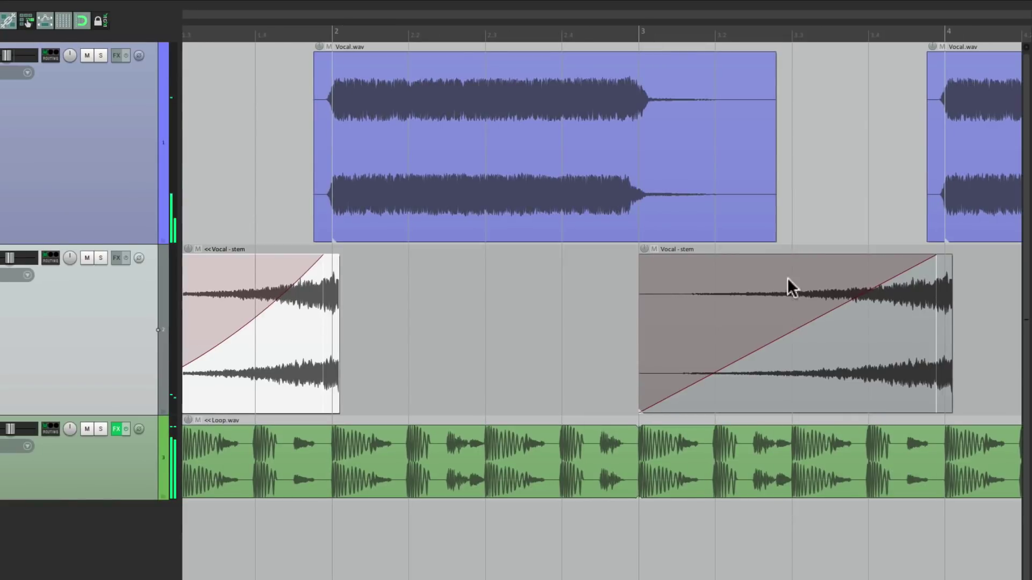
Apply the same slow-start fade-in curve to the second swell and play both swells
right_click(935, 268)
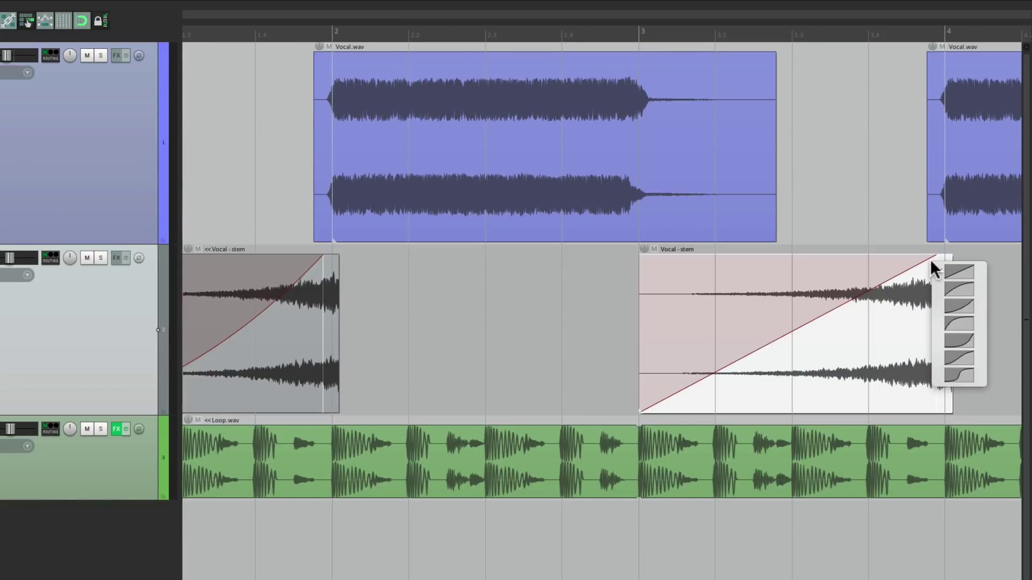
click(941, 307)
scroll(577, 344, down, 3)
click(284, 342)
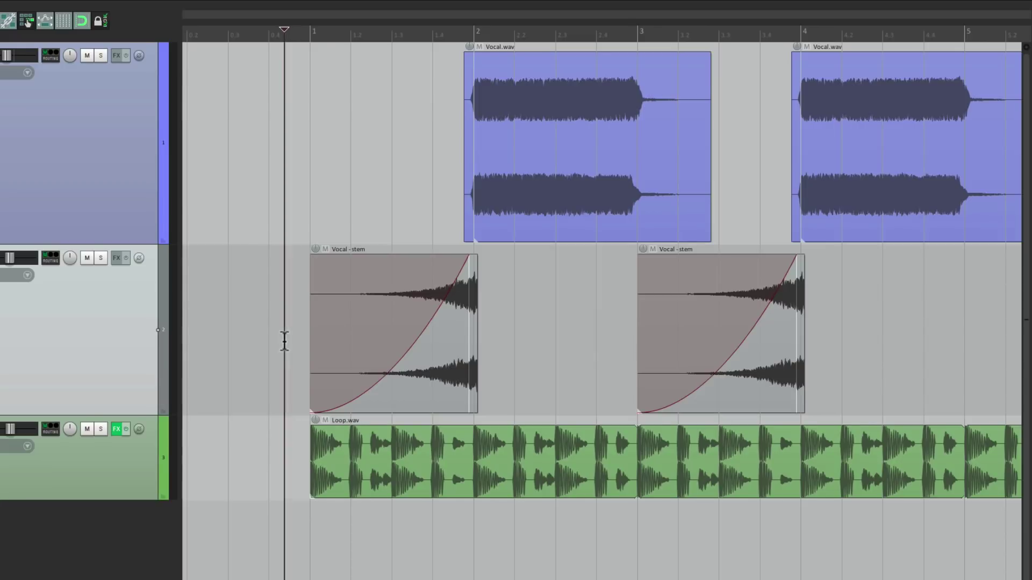
key(space)
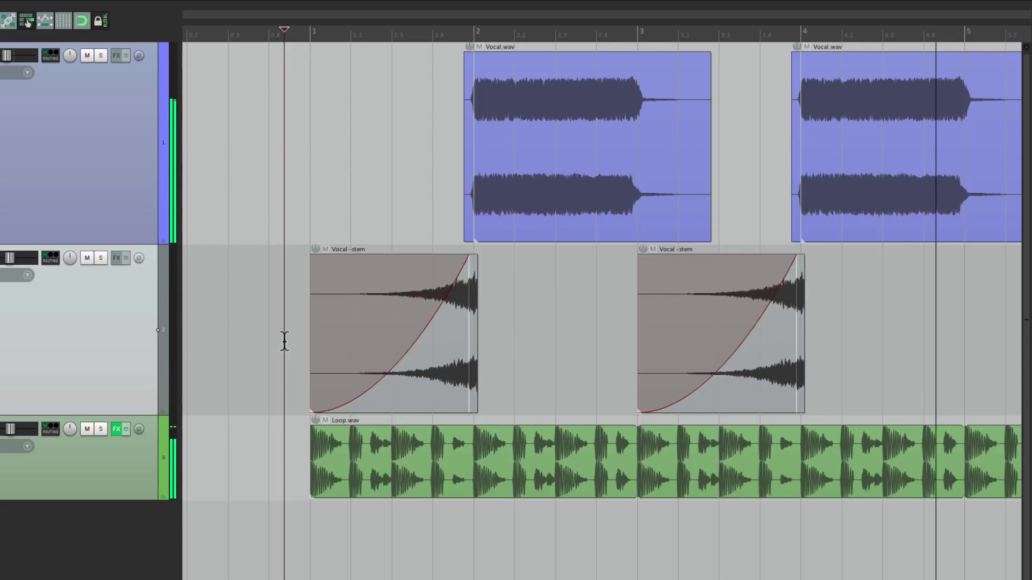
Add a short fade-out to the end of the first Vocal - stem swell and play from the start
scroll(284, 341, up, 5)
scroll(282, 336, up, 1)
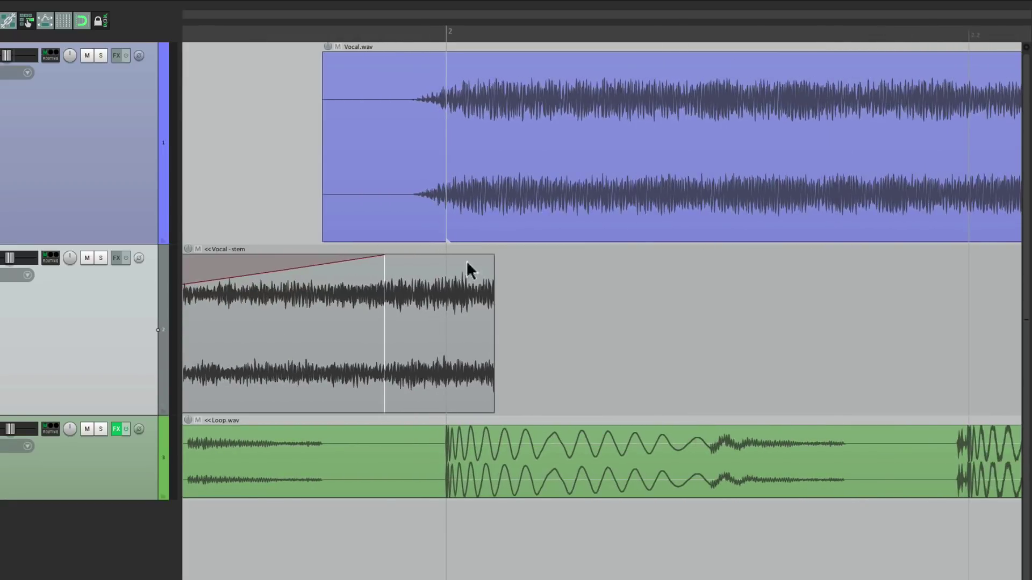
drag(486, 262, 445, 285)
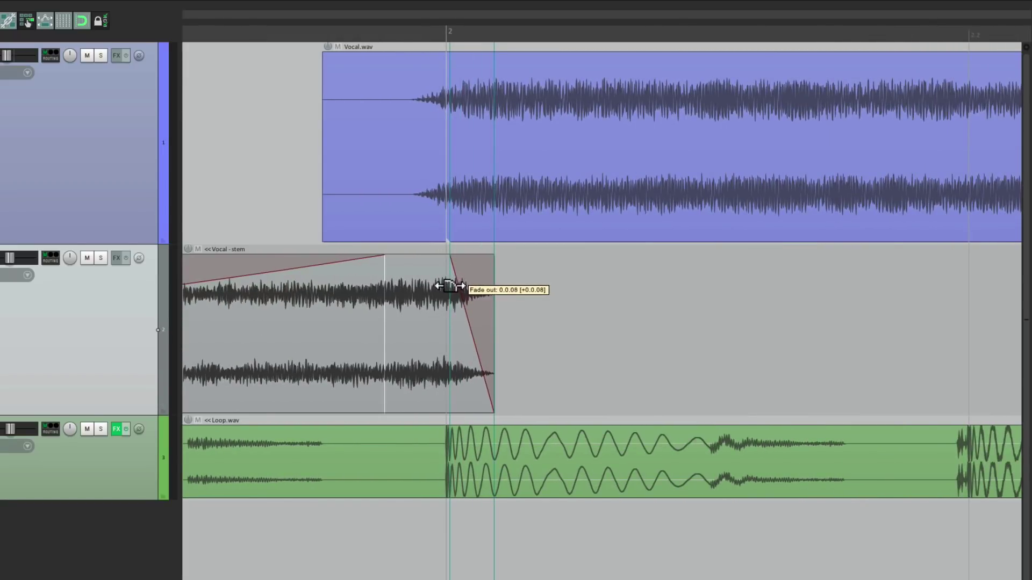
scroll(479, 334, down, 6)
scroll(479, 338, down, 5)
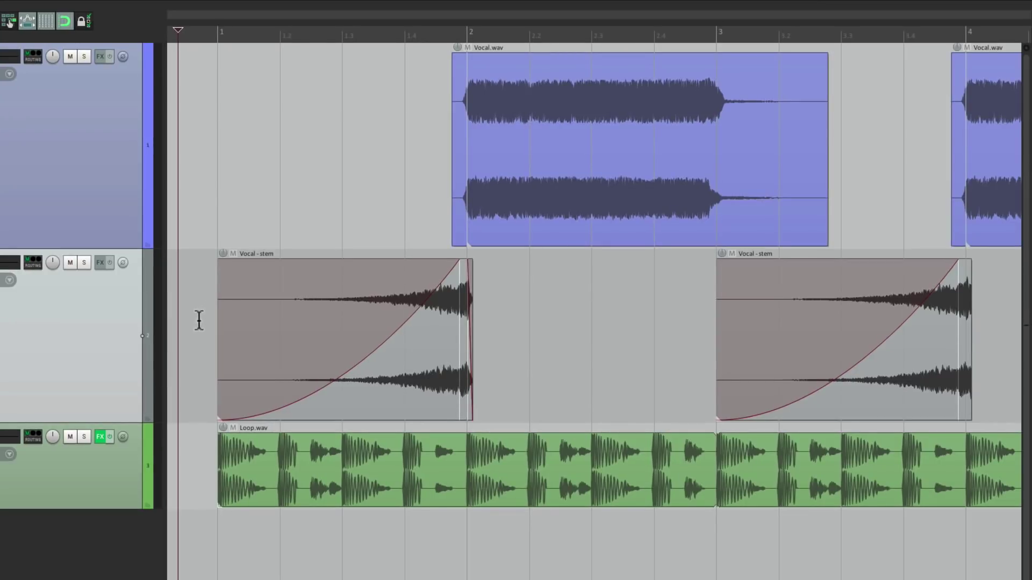
click(199, 321)
key(space)
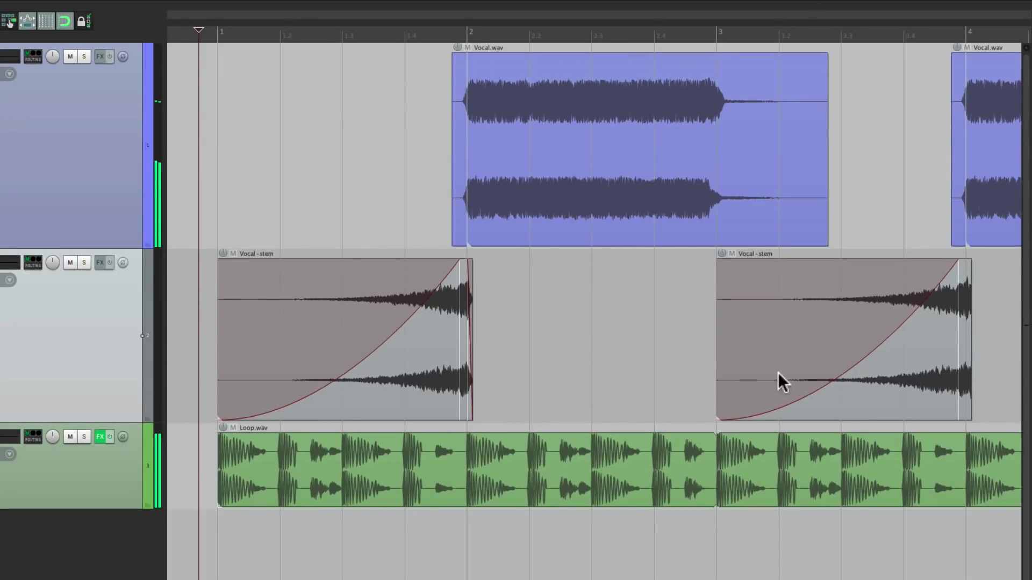
Replace the second swell with a copy of the faded first swell at bar 3 and play
click(886, 389)
key(Delete)
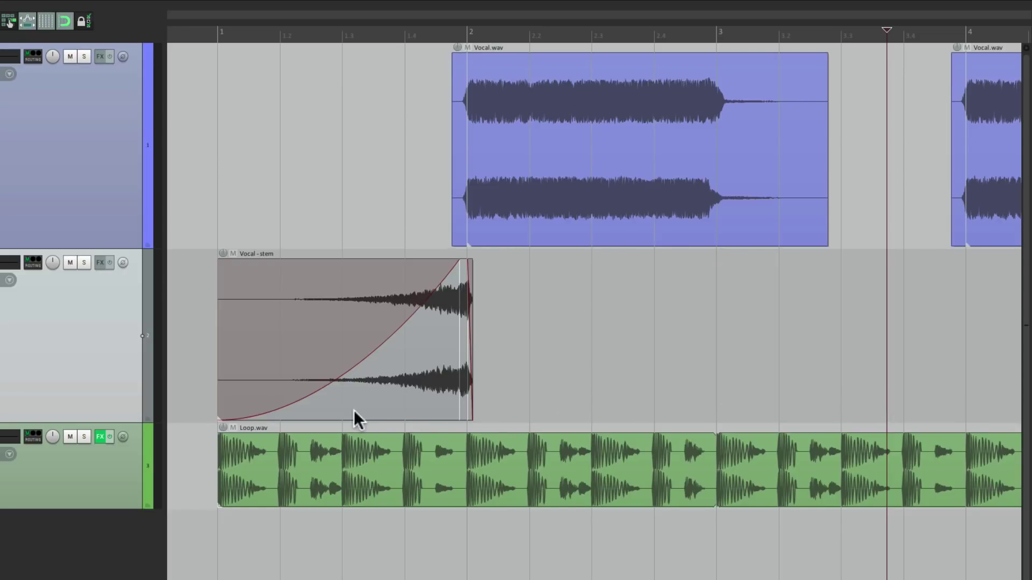
drag(395, 392, 902, 403)
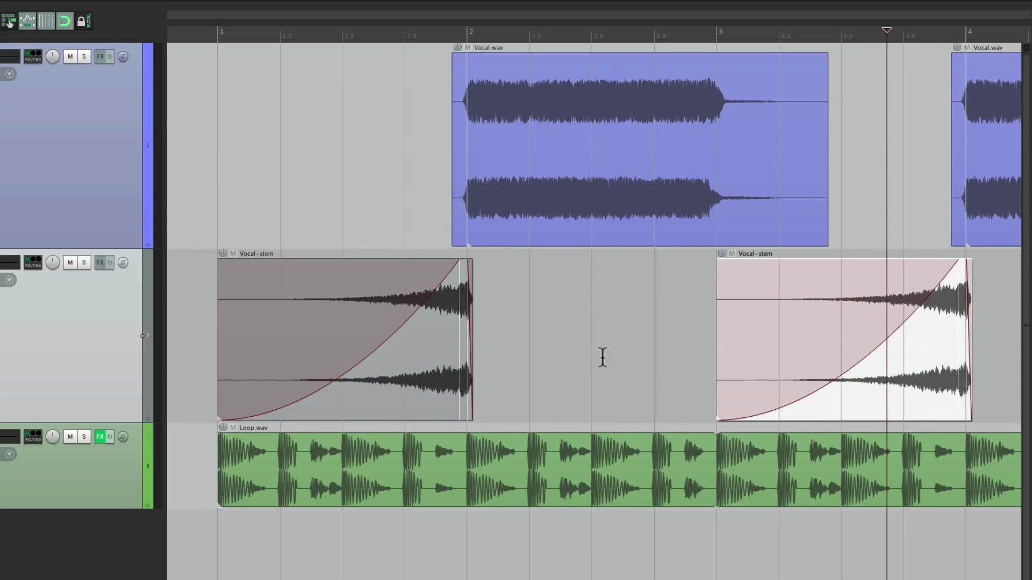
click(186, 336)
key(space)
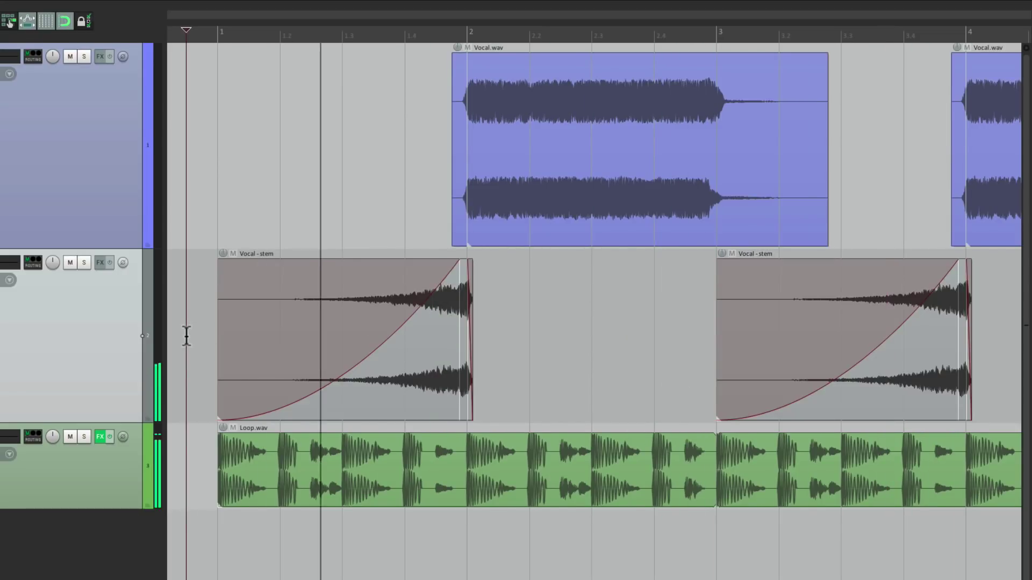
scroll(354, 158, down, 2)
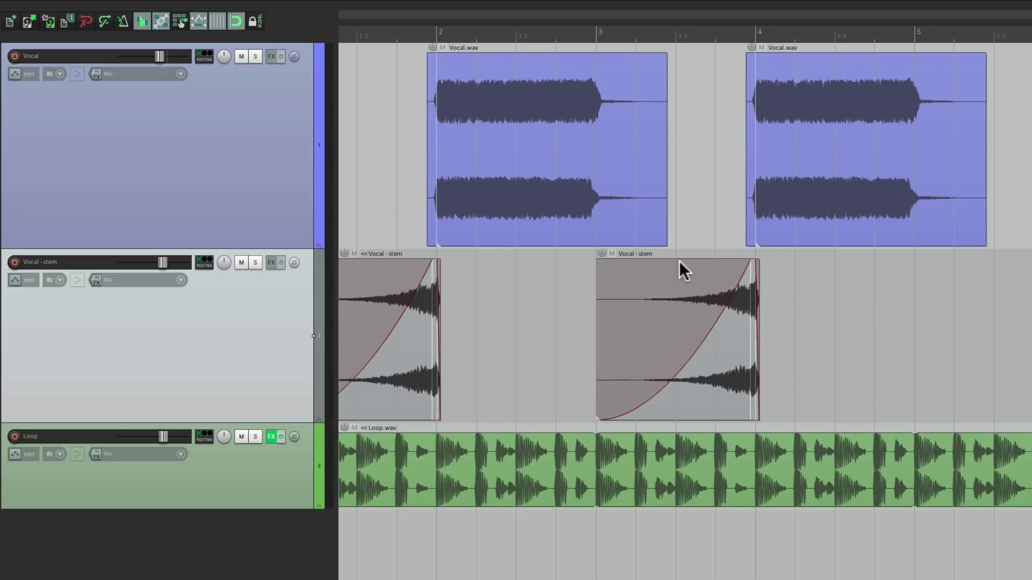
key(space)
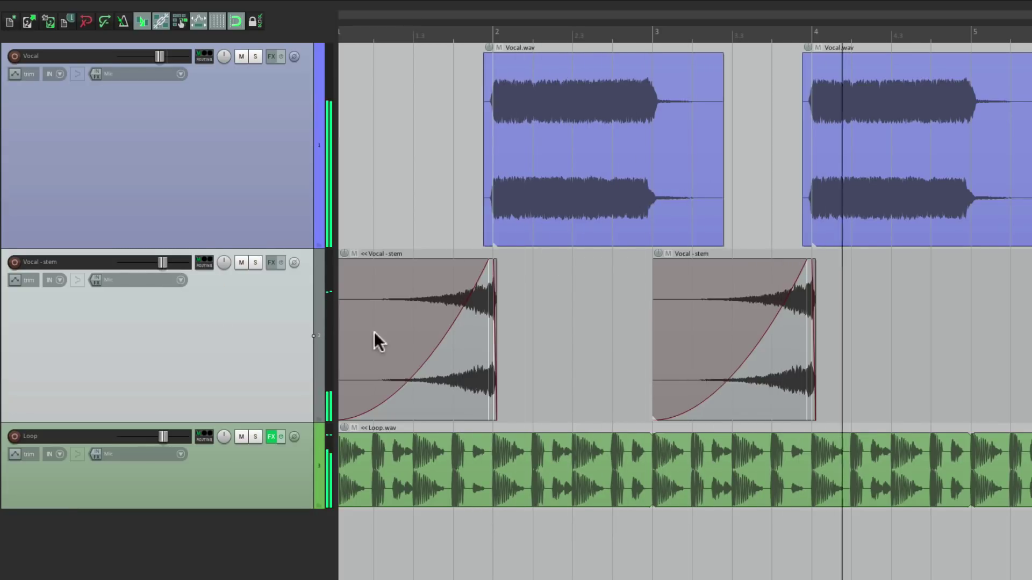
key(space)
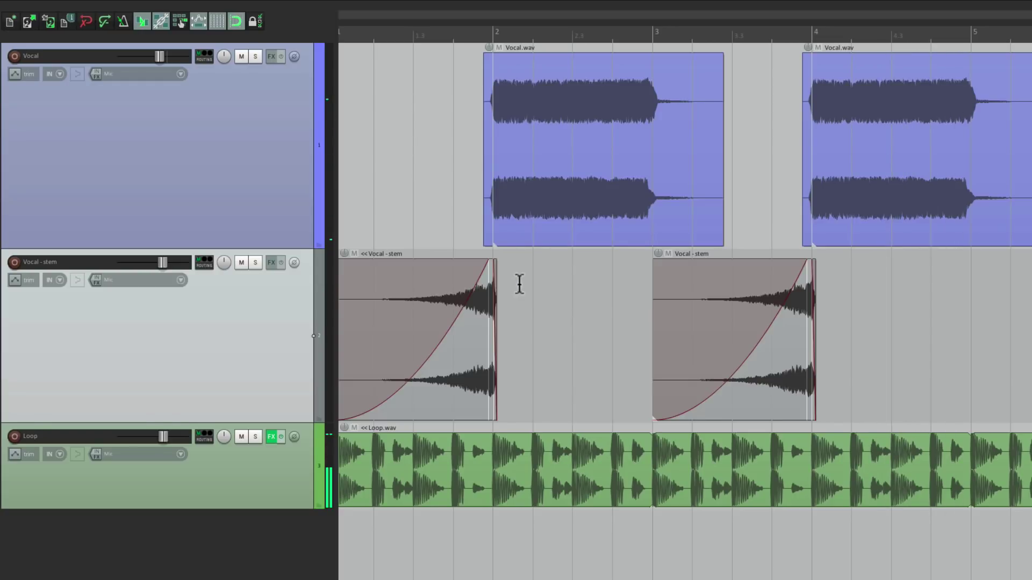